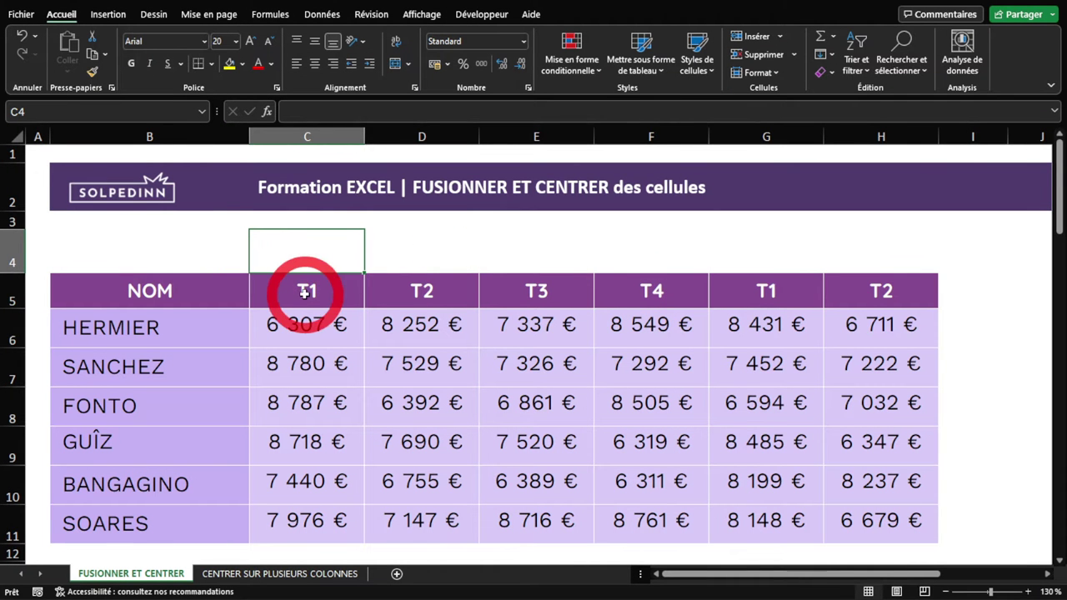
Copy the purple T1 header into C4 and overwrite it with 2021 above the quarters
drag(307, 291, 598, 279)
drag(316, 262, 670, 266)
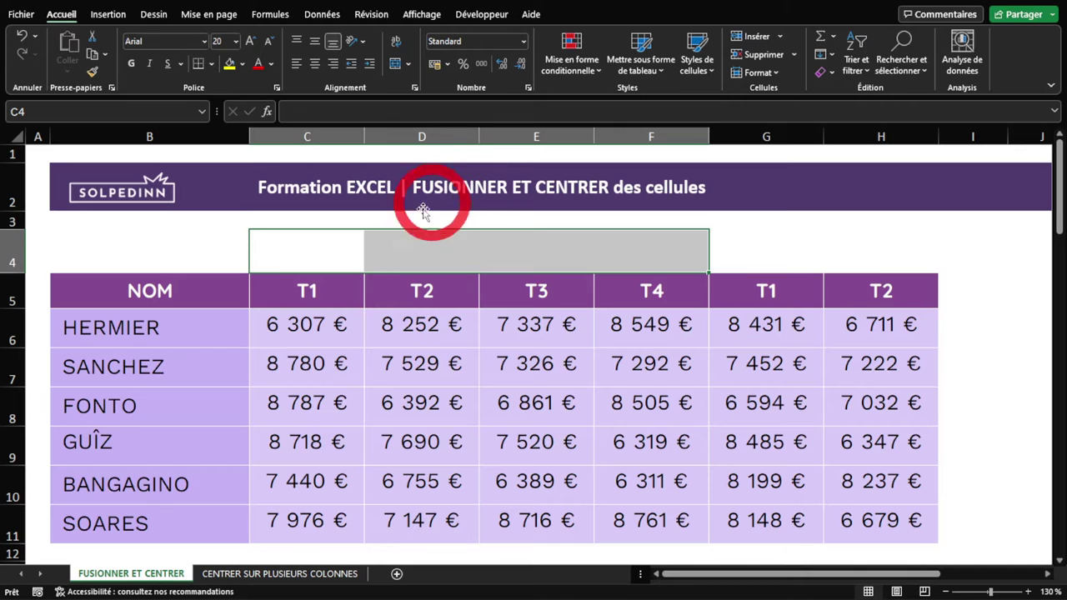
click(312, 285)
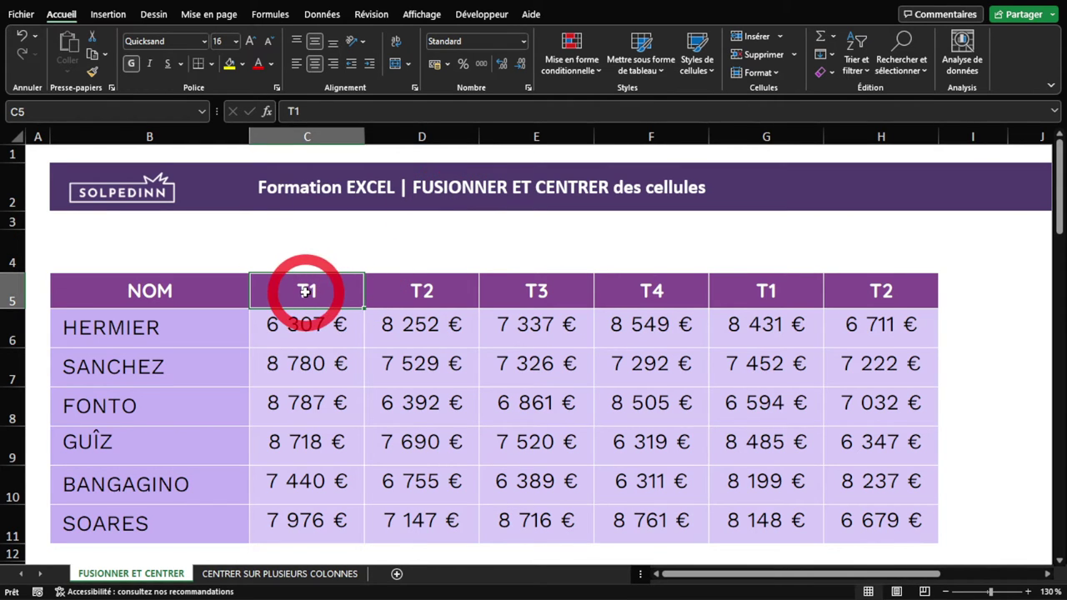
drag(301, 275, 296, 258)
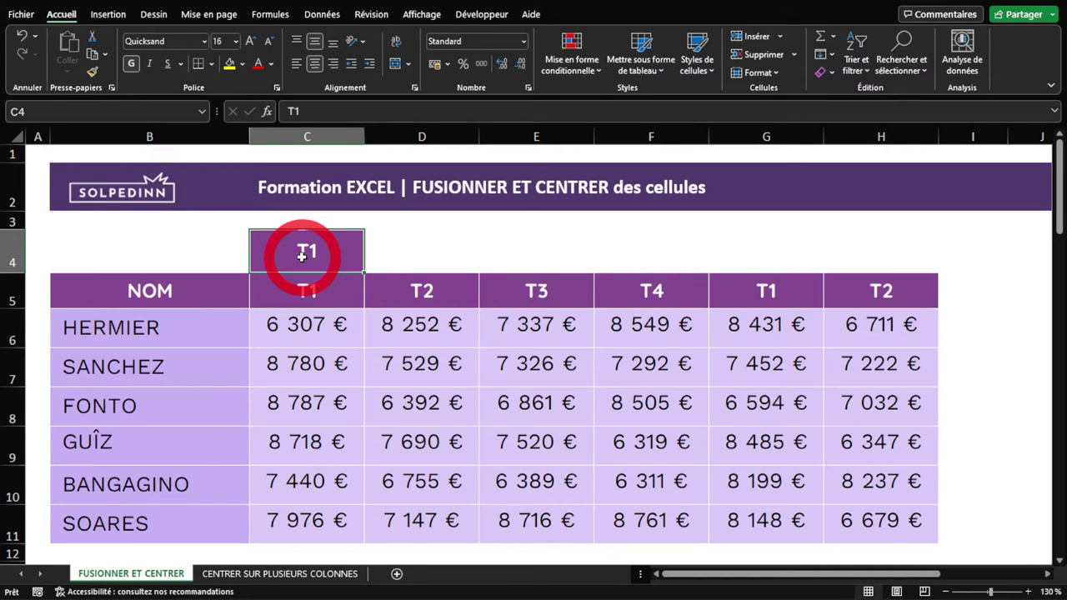
text(202)
key(Return)
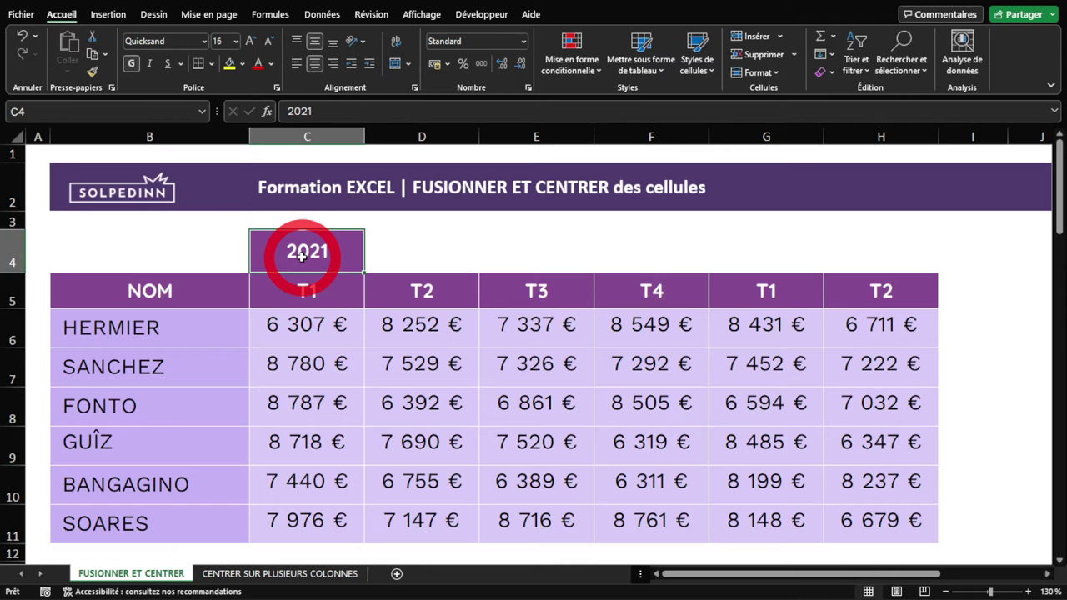
drag(299, 254, 683, 248)
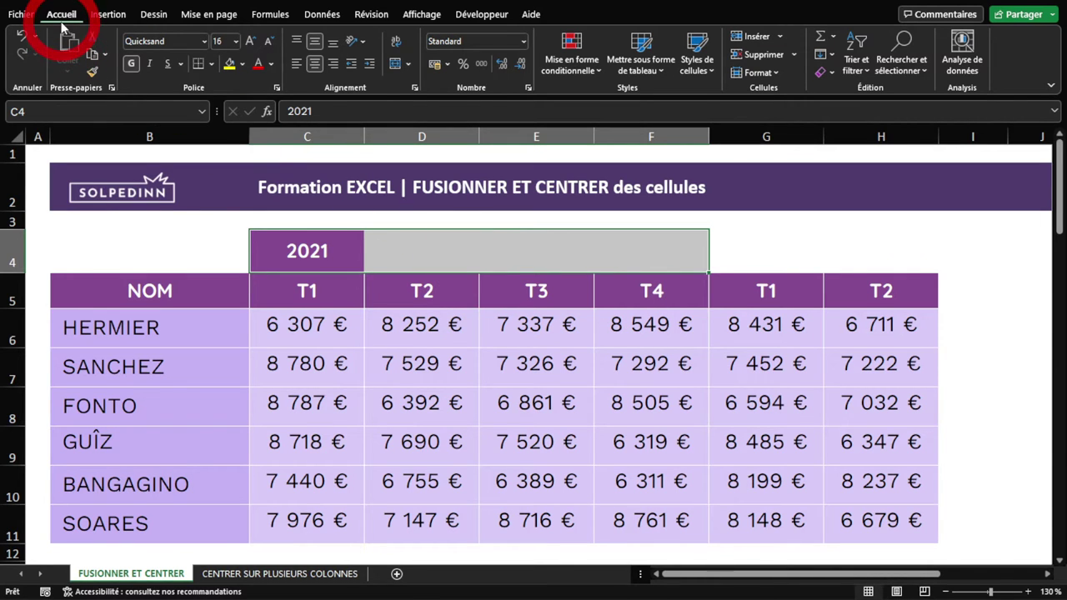
Merge C4:F4 with Fusionner et centrer so 2021 spans T1 to T4
click(395, 70)
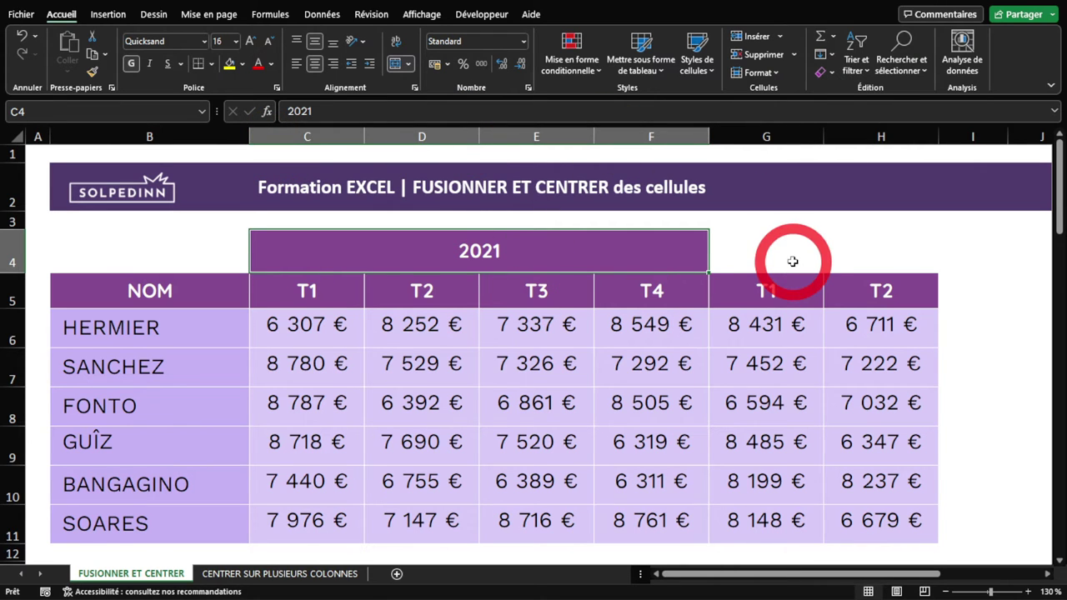
click(750, 258)
Copy the T1 header into G4, merge and centre G4:H4, and enter 2022
click(758, 280)
key(ctrl+c)
click(756, 249)
key(ctrl+v)
drag(757, 249, 836, 250)
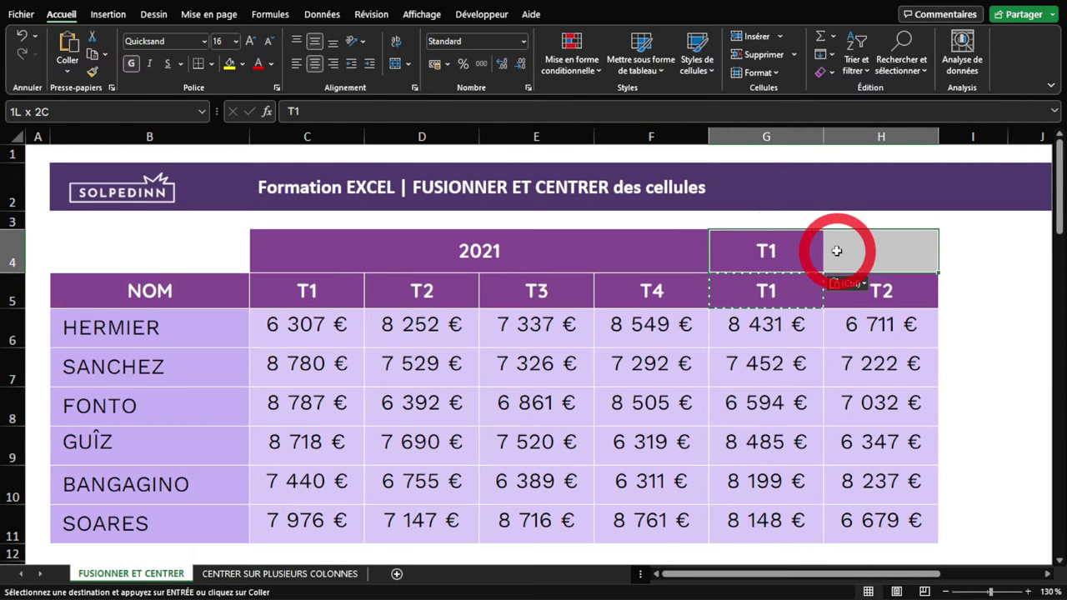
click(395, 64)
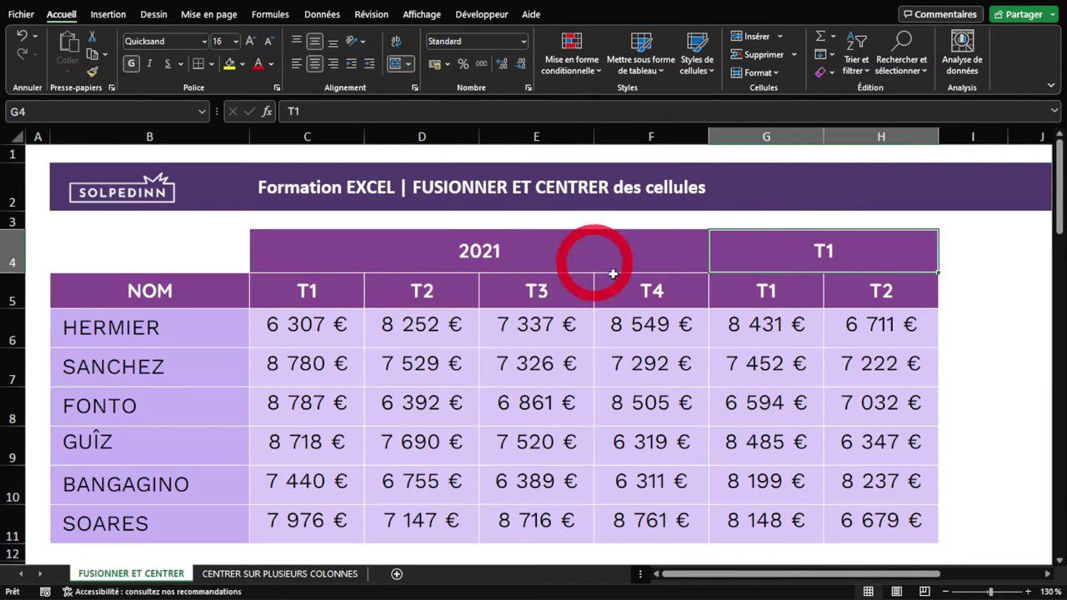
text(2022)
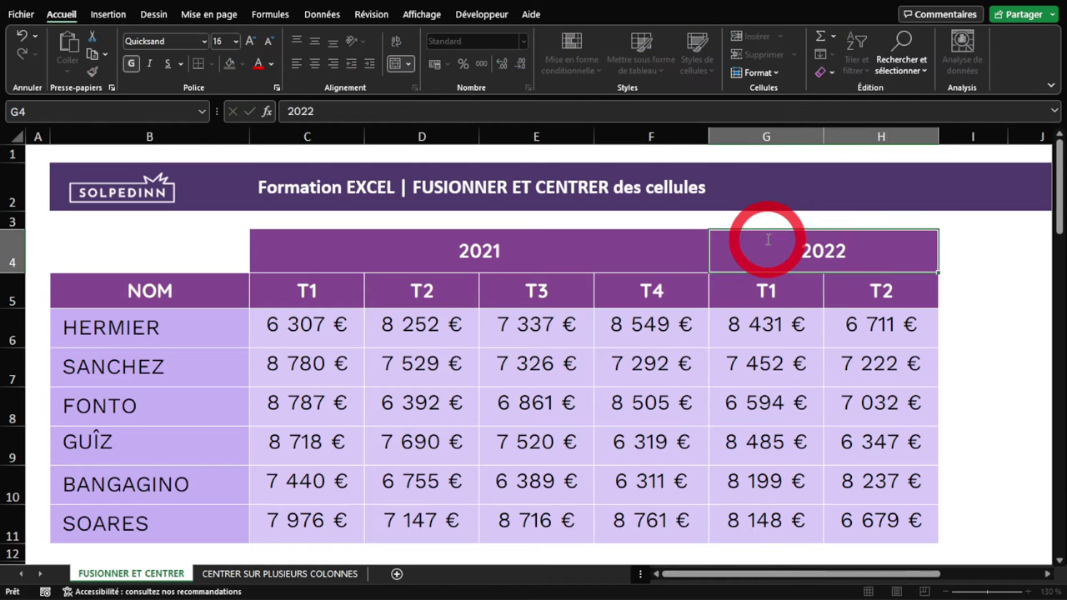
key(Return)
click(133, 254)
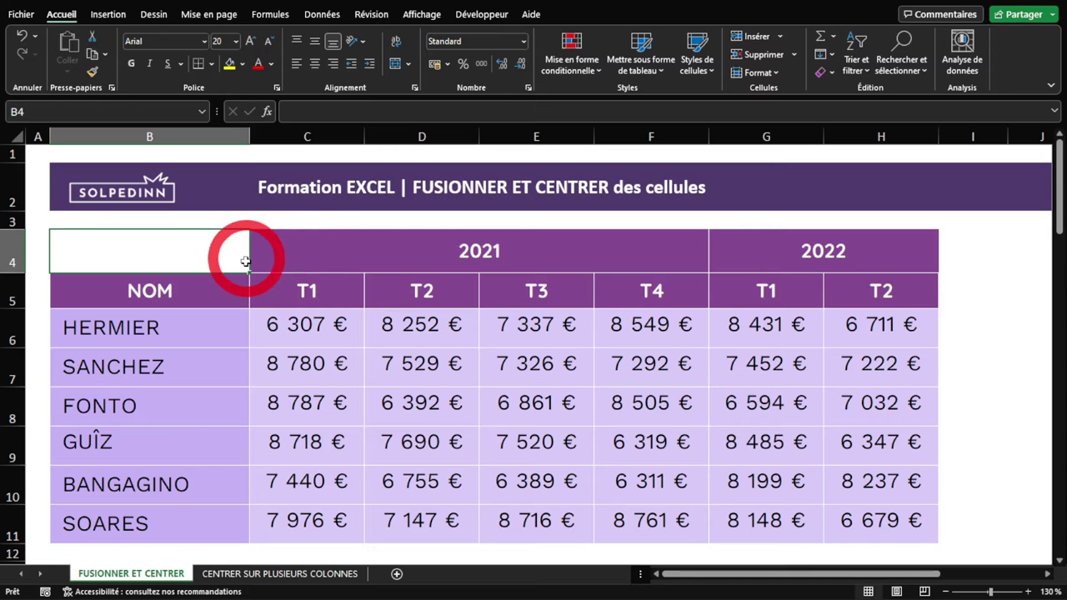
click(412, 251)
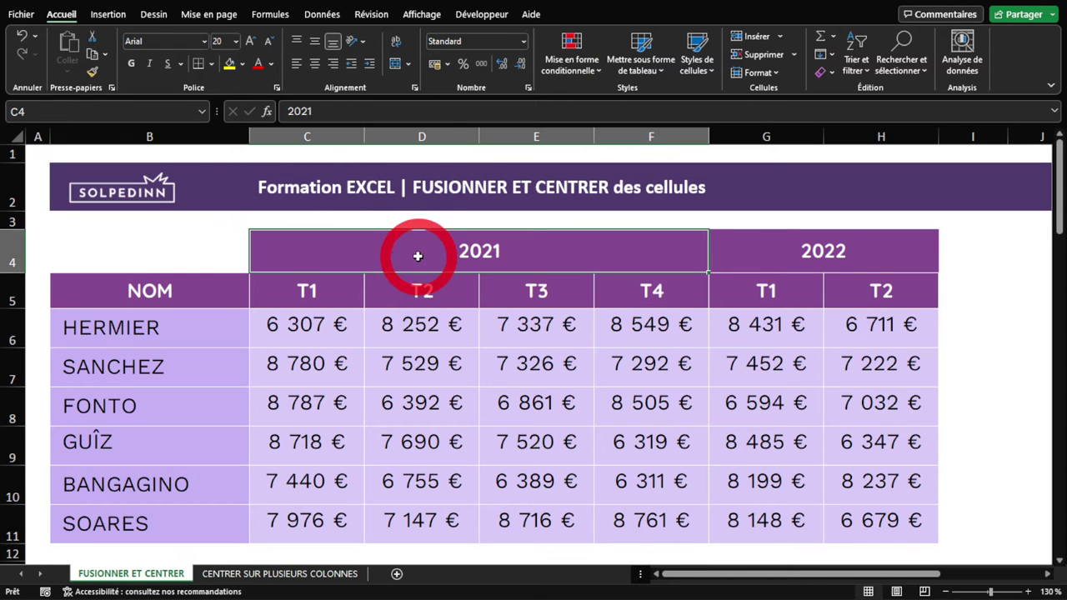
click(422, 137)
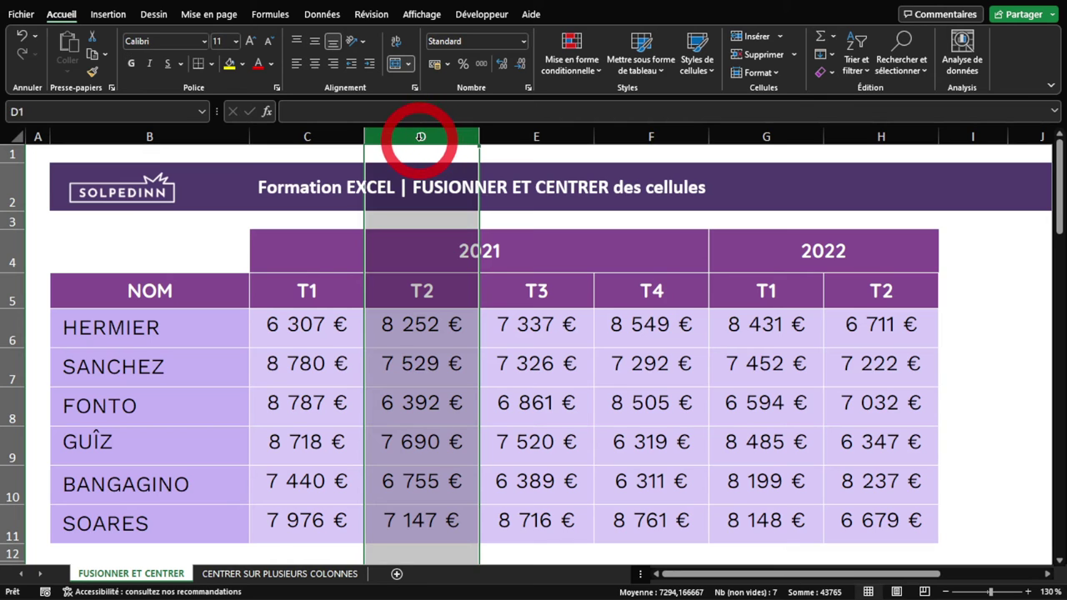
click(534, 136)
click(654, 136)
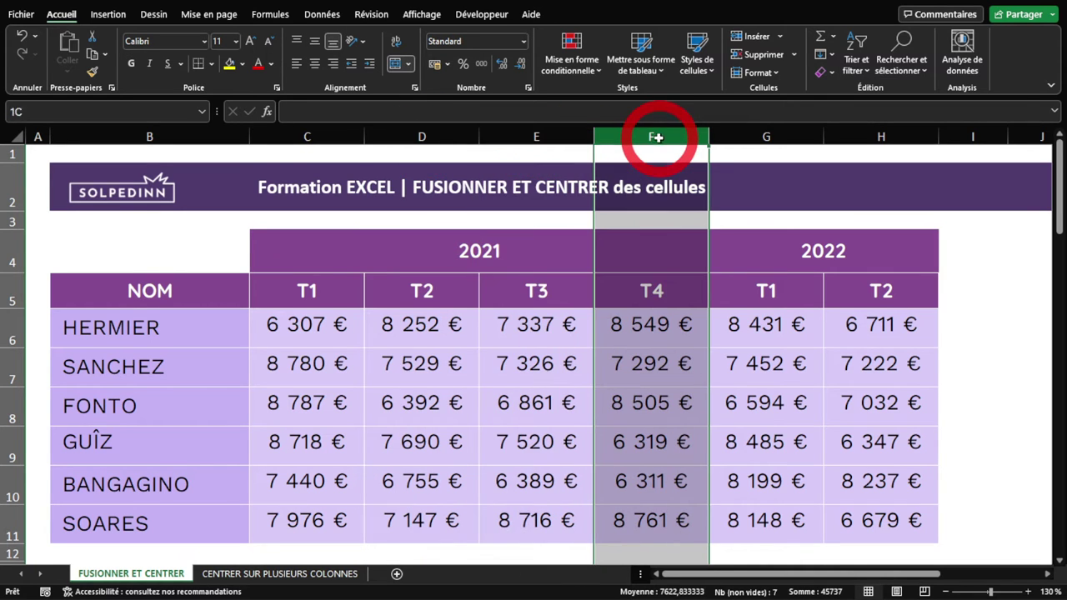
click(307, 244)
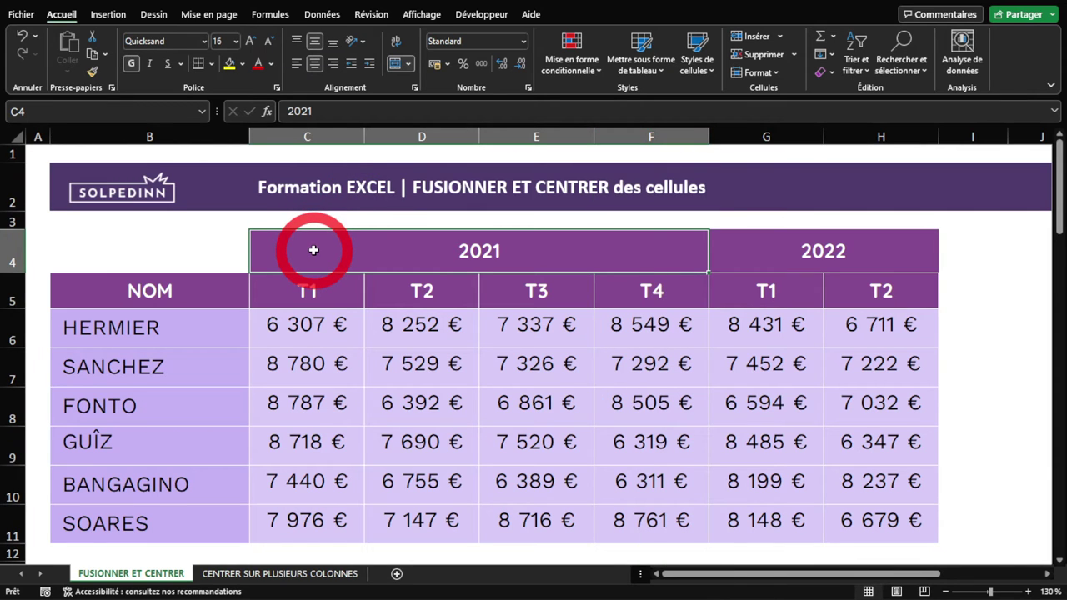
click(198, 255)
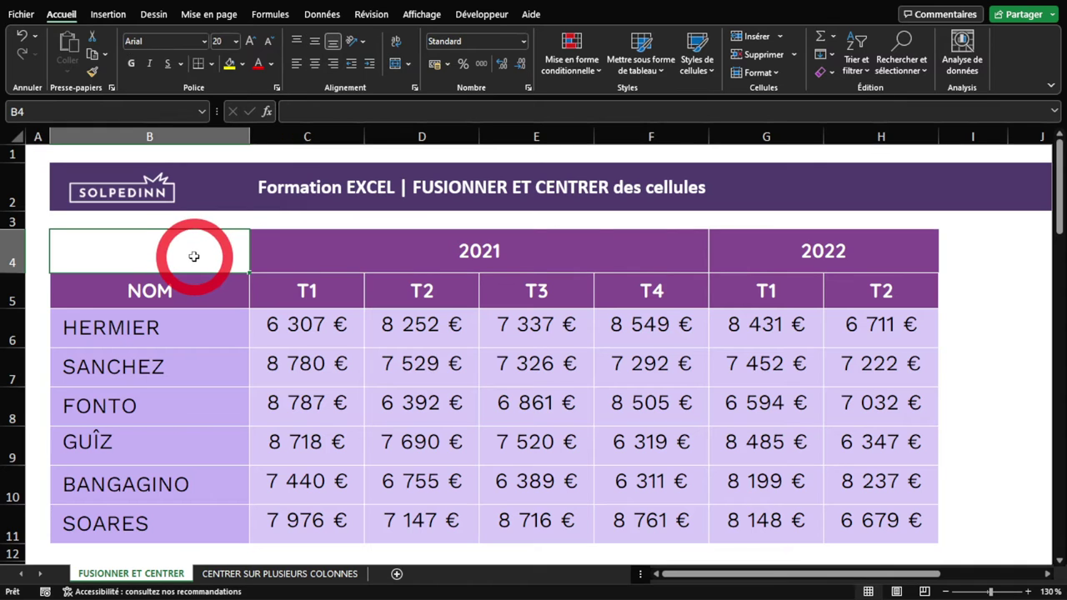
text(=)
click(400, 248)
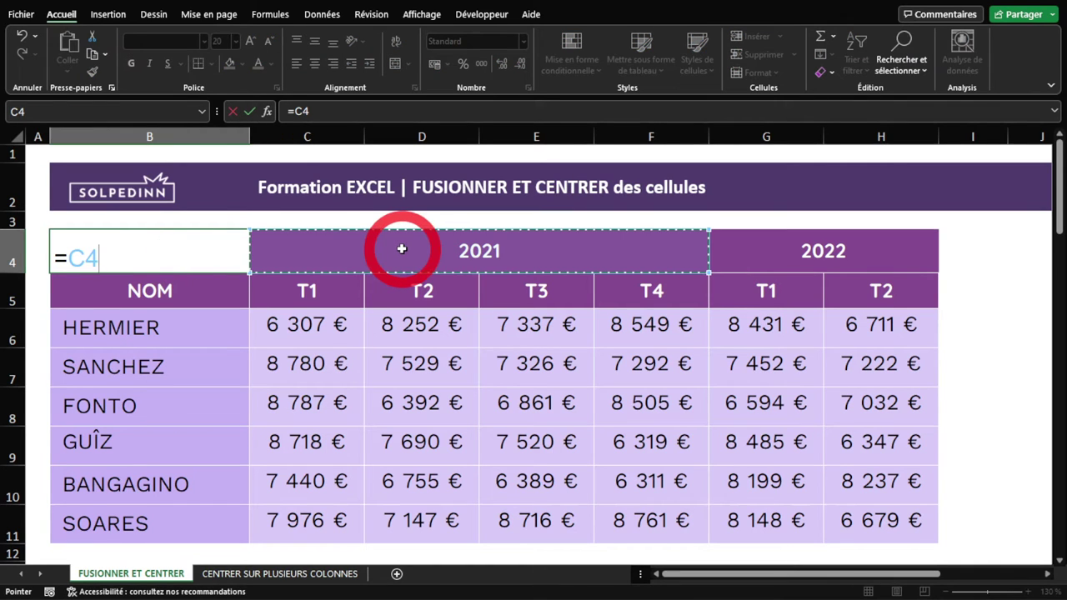
click(56, 260)
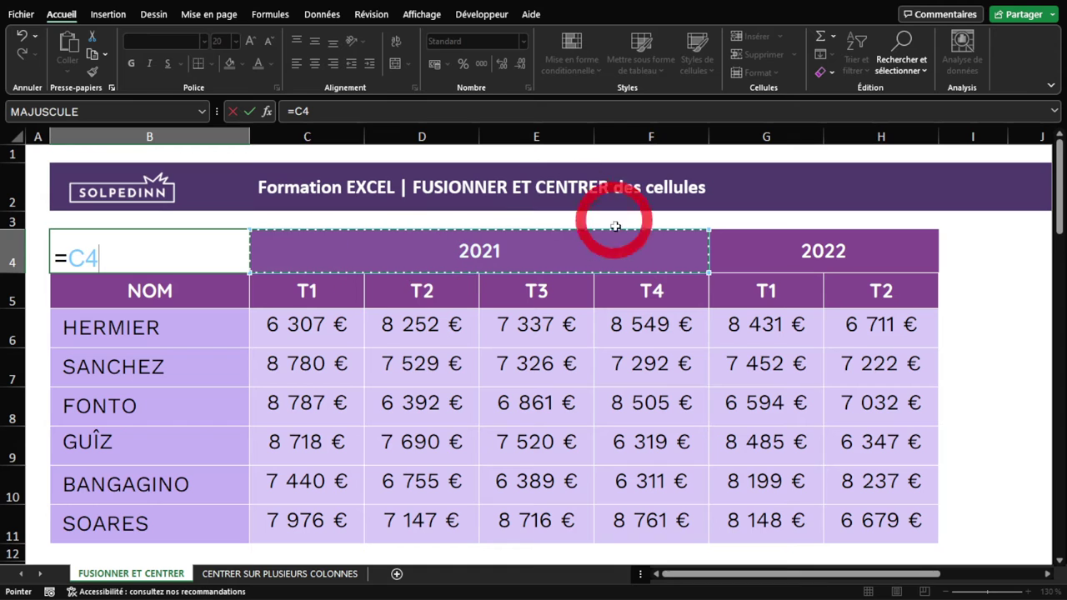
double_click(119, 259)
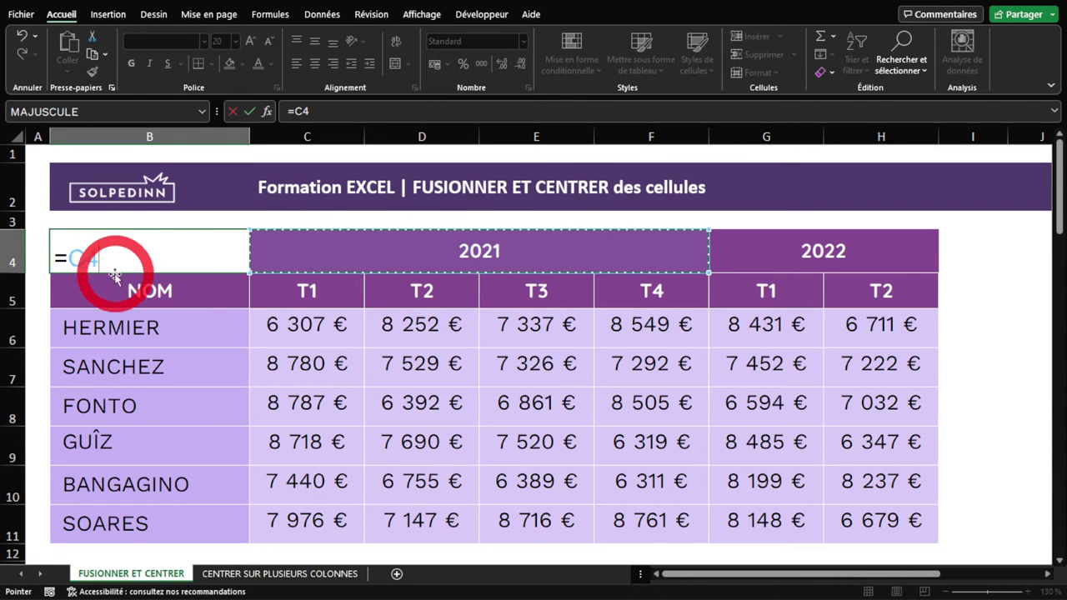
key(Return)
click(195, 249)
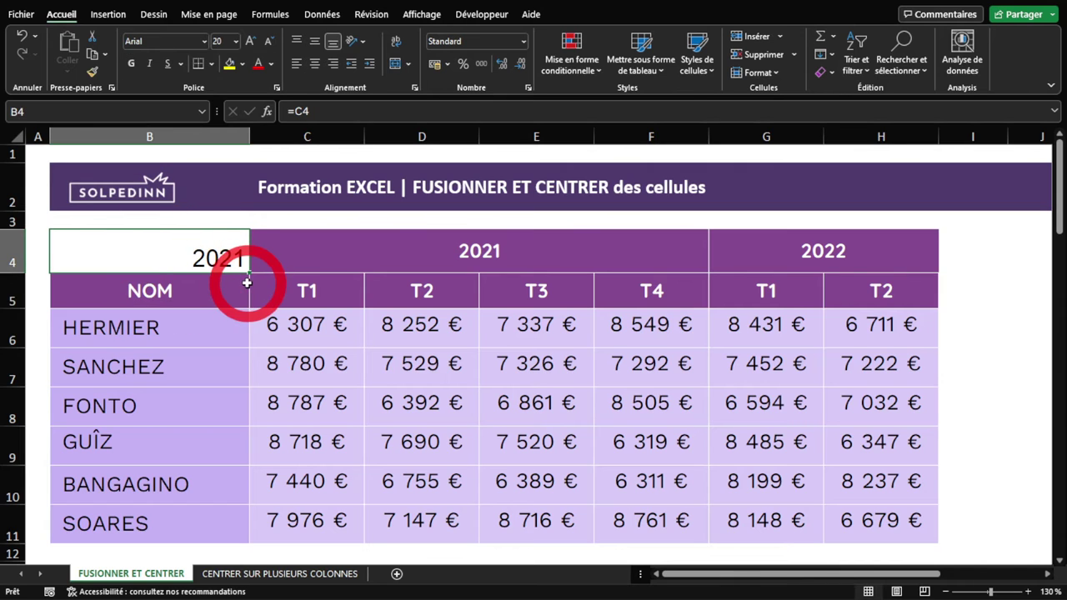
key(Delete)
text(=)
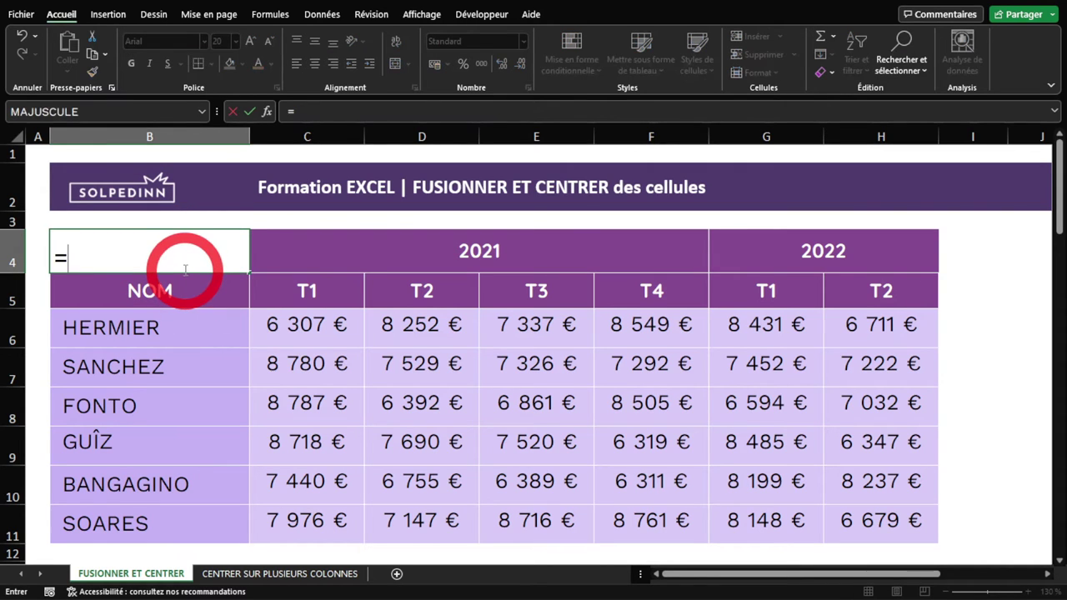
text(F4)
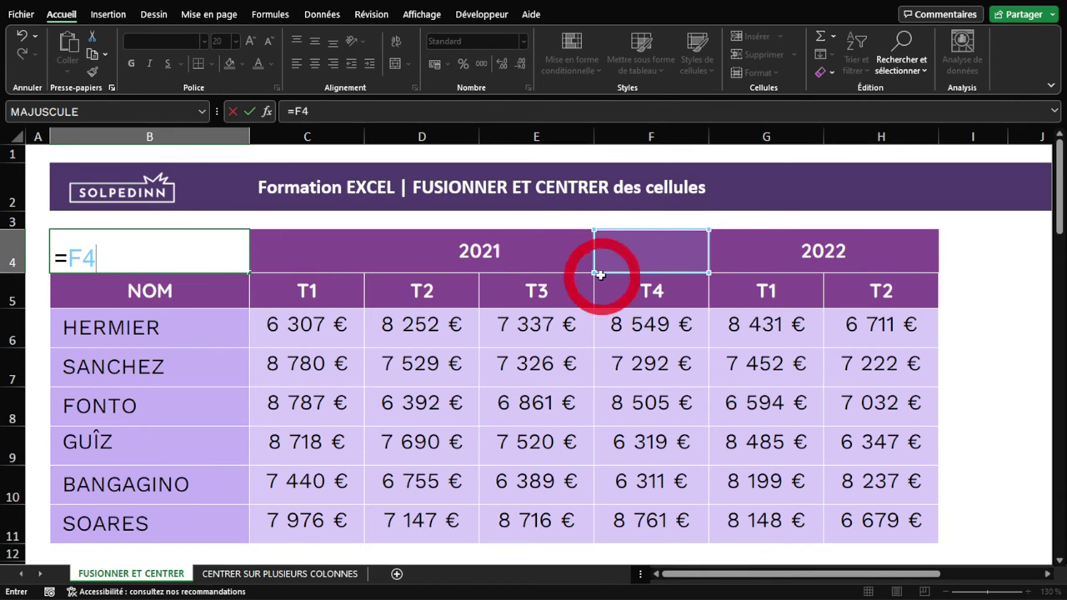
key(Return)
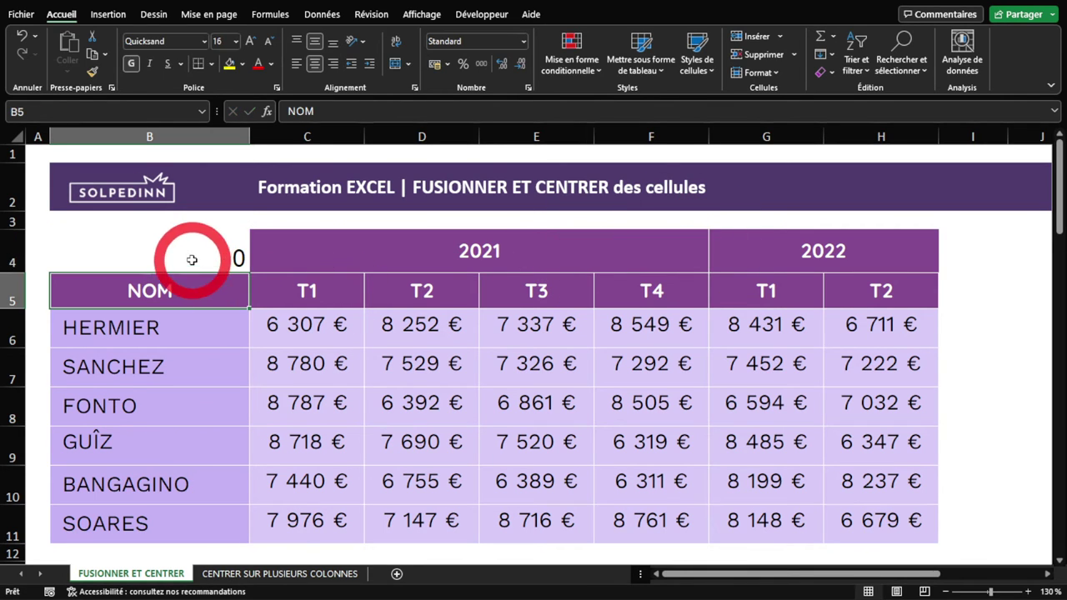
click(162, 250)
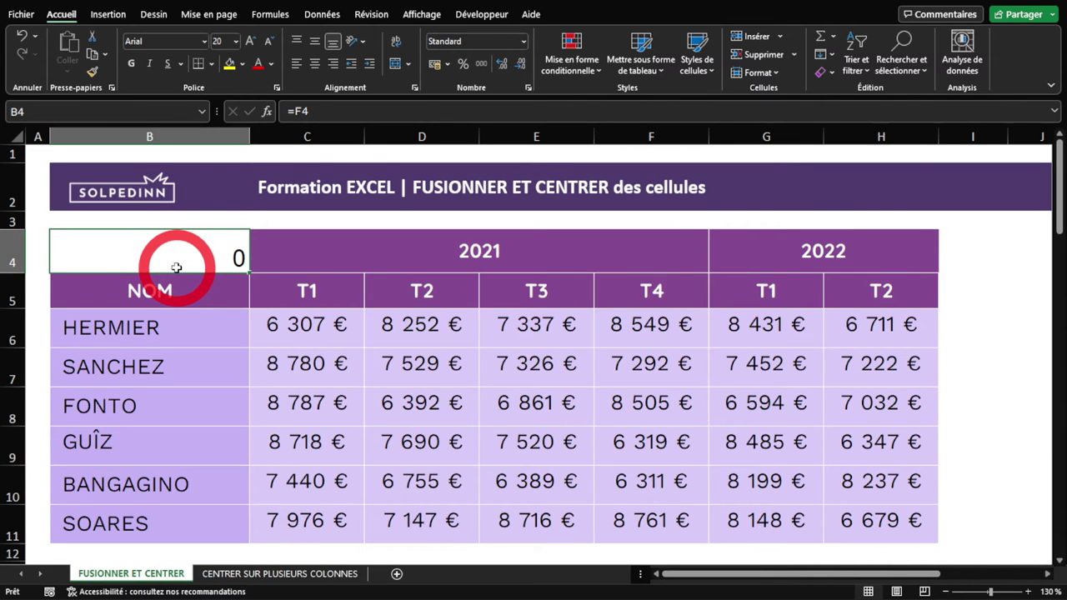
key(Delete)
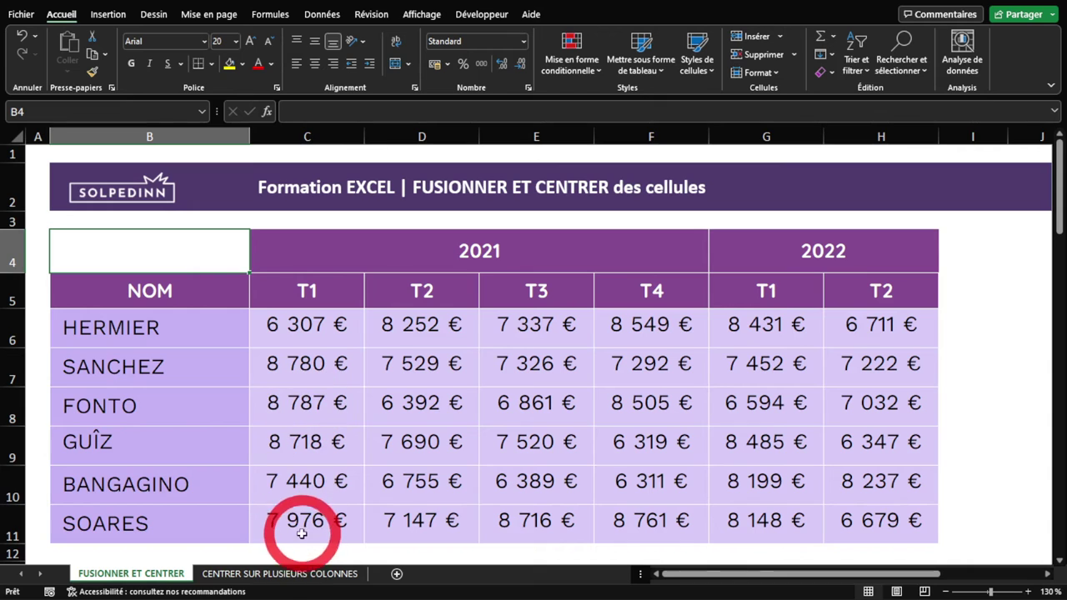
On the CENTRER SUR PLUSIEURS COLONNES sheet, paste the T1 header across C4:H4, then undo it
click(267, 575)
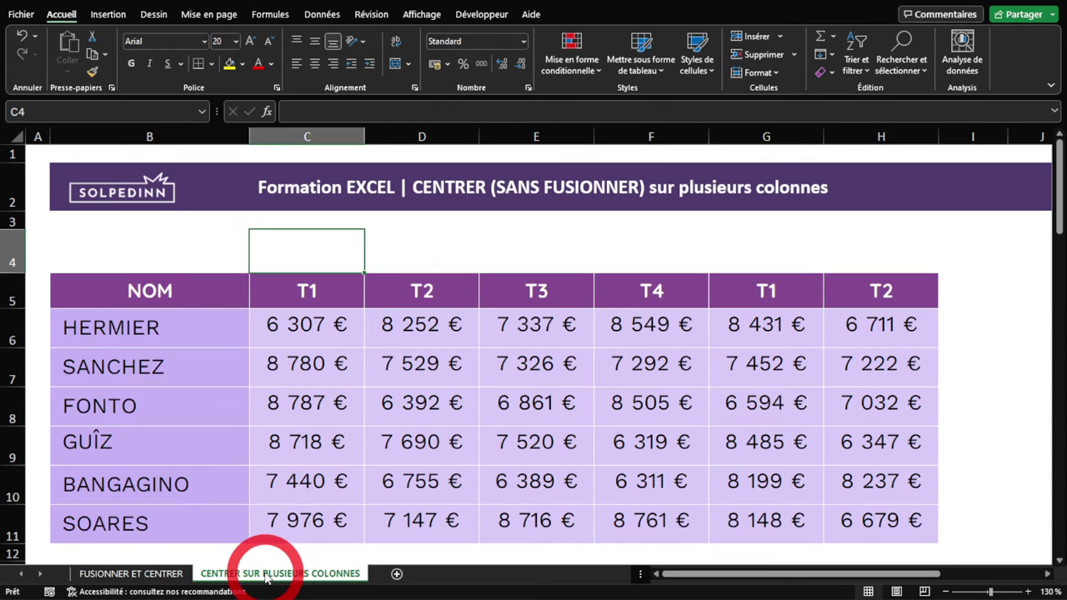
click(313, 290)
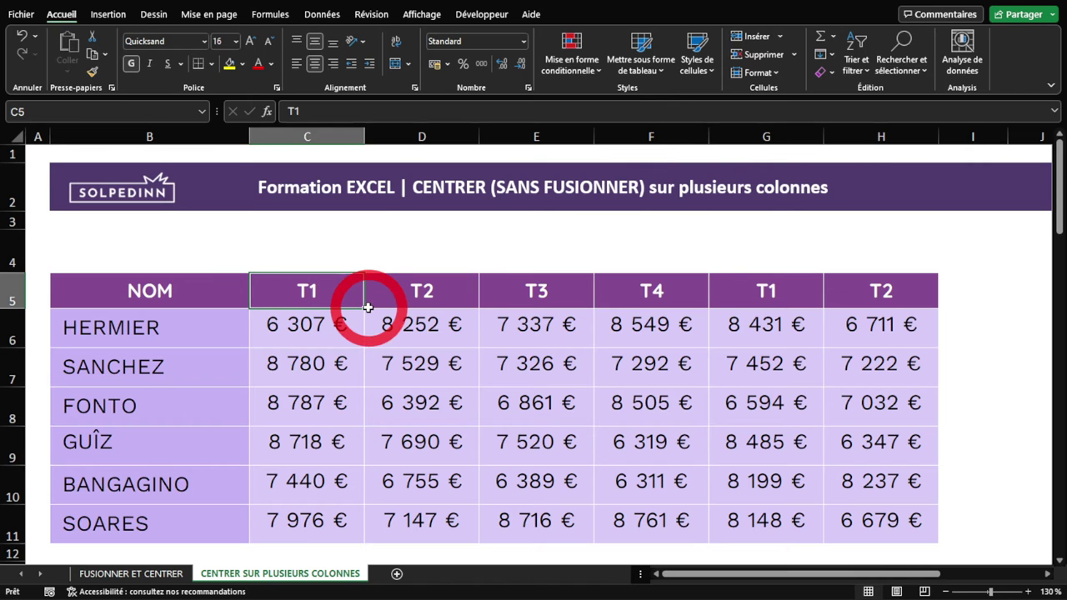
key(ctrl+c)
drag(308, 250, 858, 250)
key(ctrl+v)
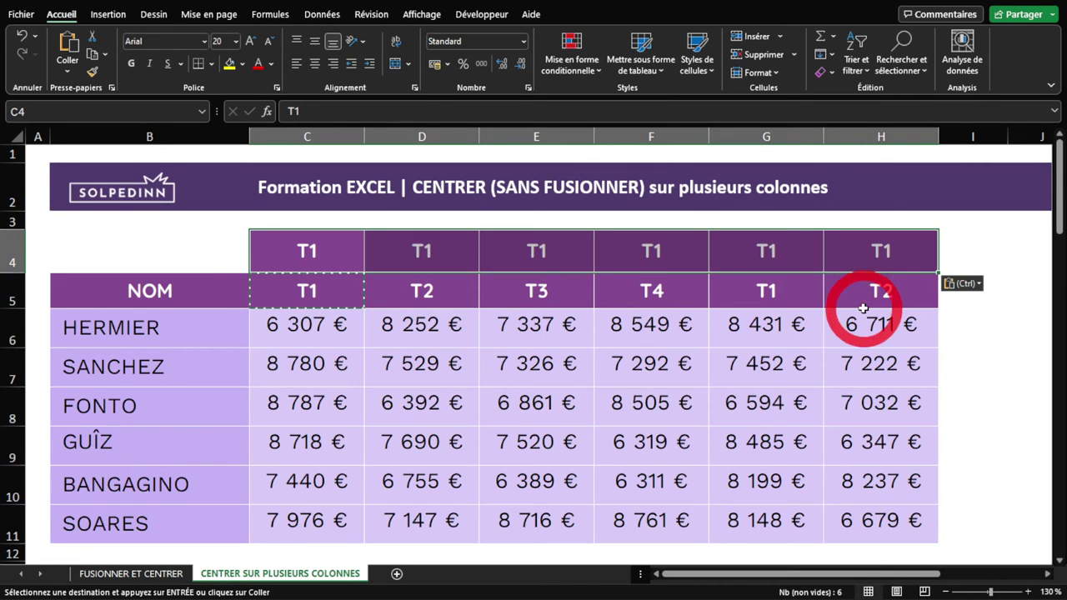
key(ctrl+z)
Select the empty cells C4:F4 above quarters T1 to T4
click(305, 254)
drag(302, 258, 839, 255)
click(303, 287)
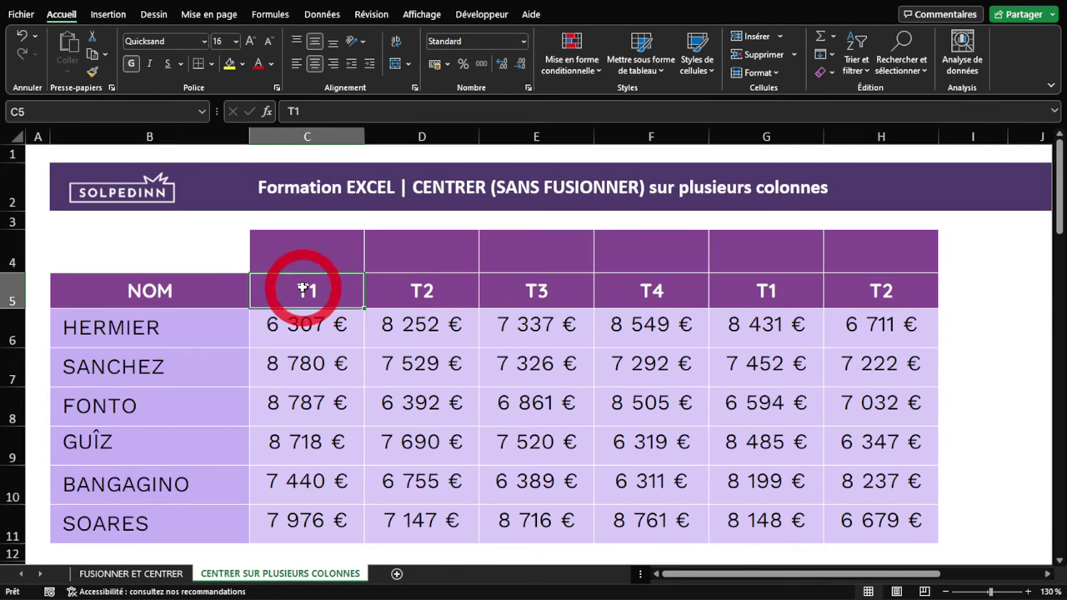
drag(303, 252, 655, 243)
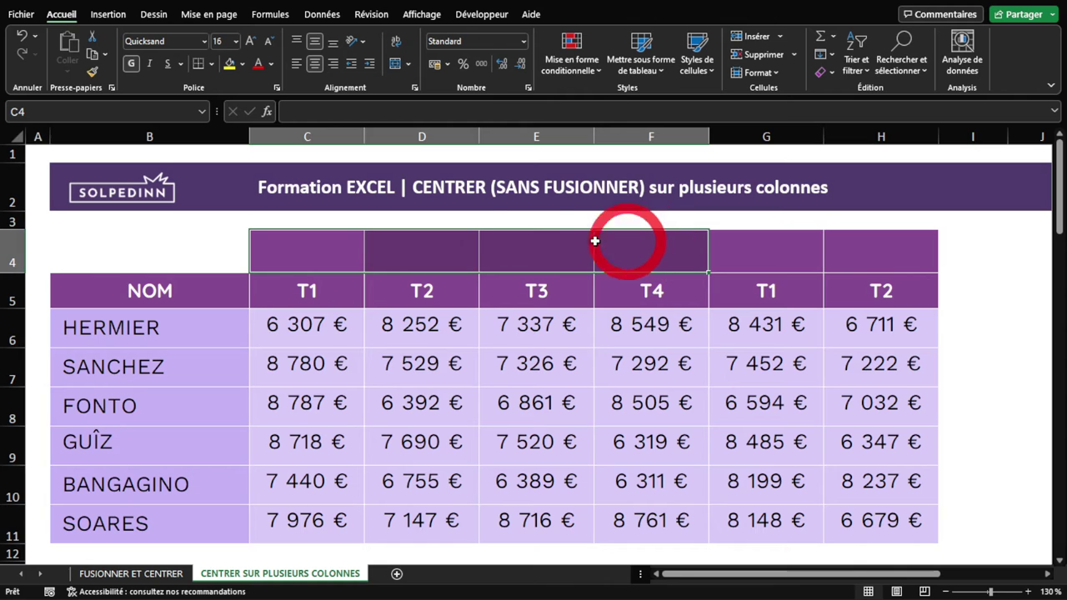
Give C4:F4 the horizontal alignment 'Centré sur plusieurs colonnes' via Format de cellule
right_click(489, 241)
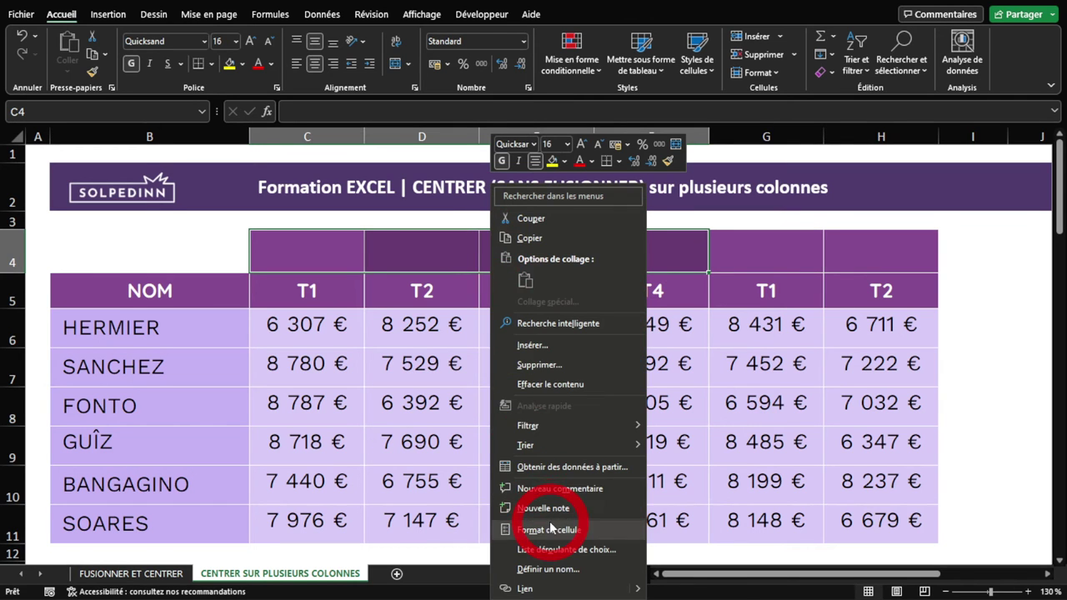
click(548, 530)
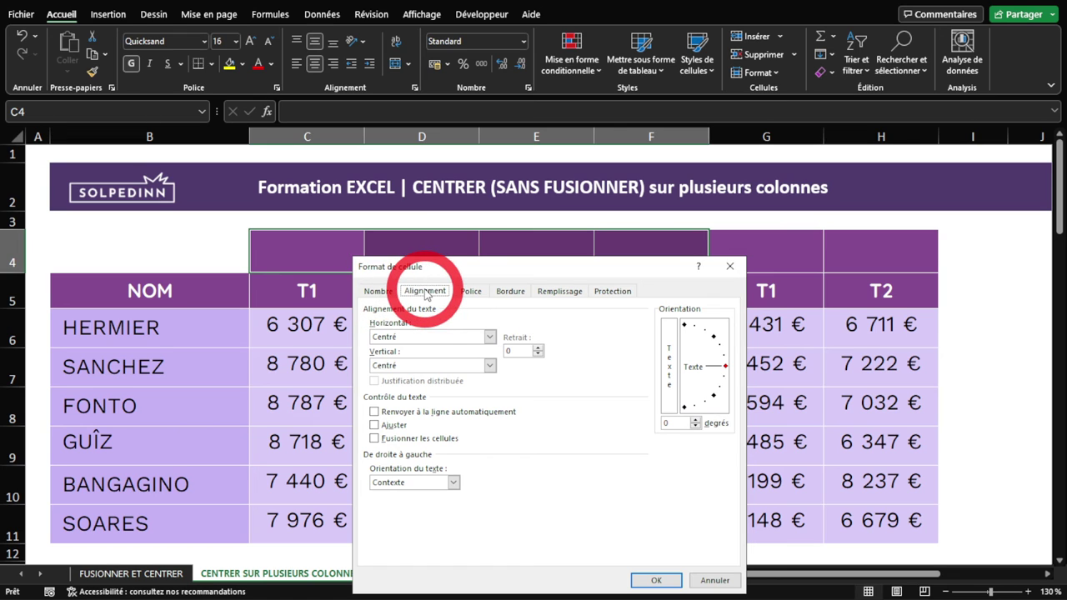
click(386, 338)
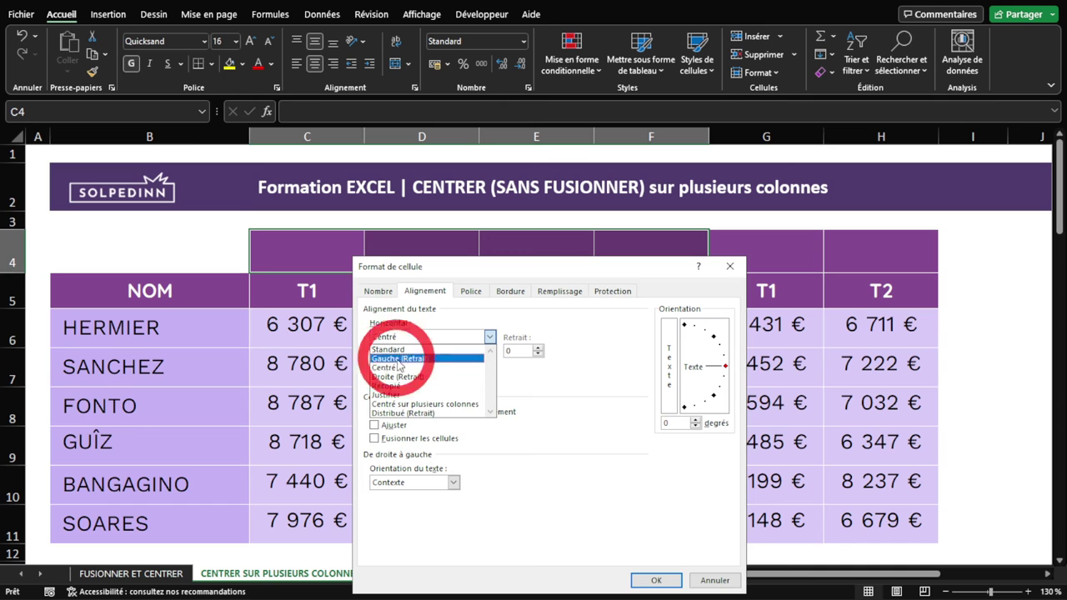
click(413, 404)
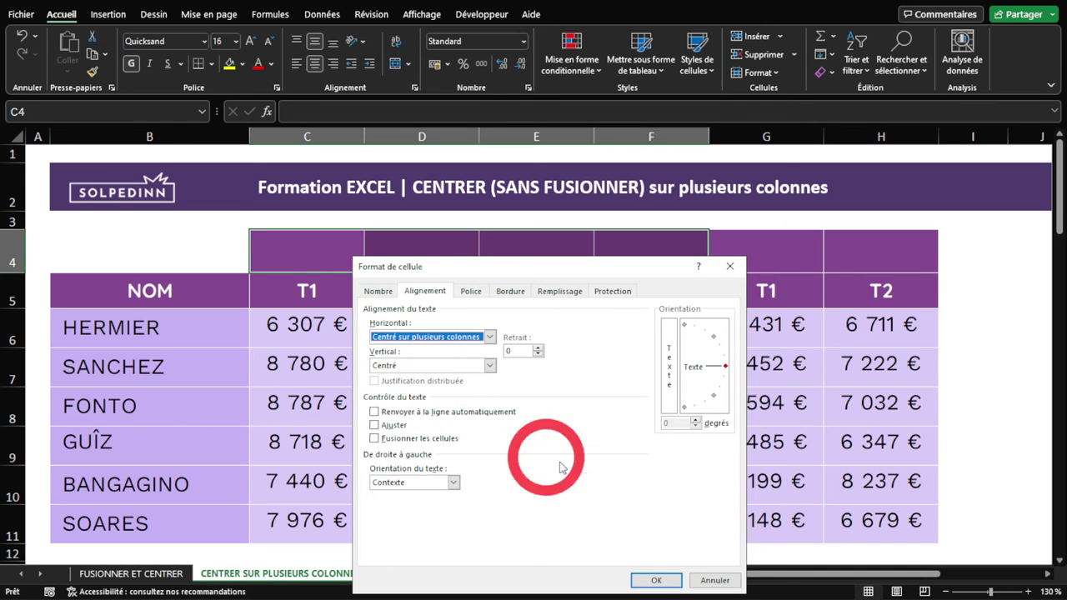
click(652, 581)
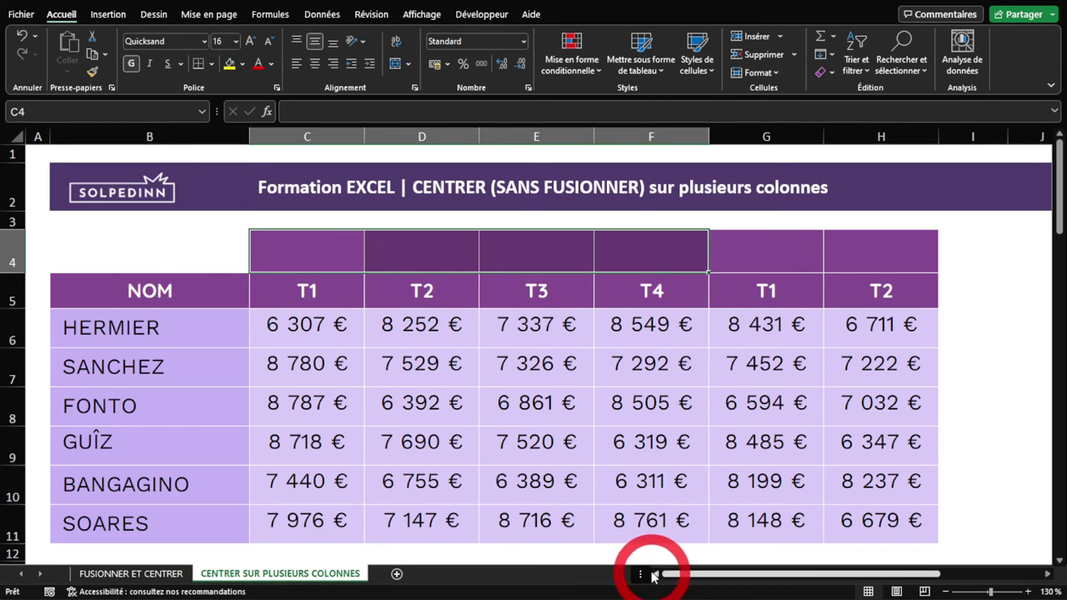
click(311, 258)
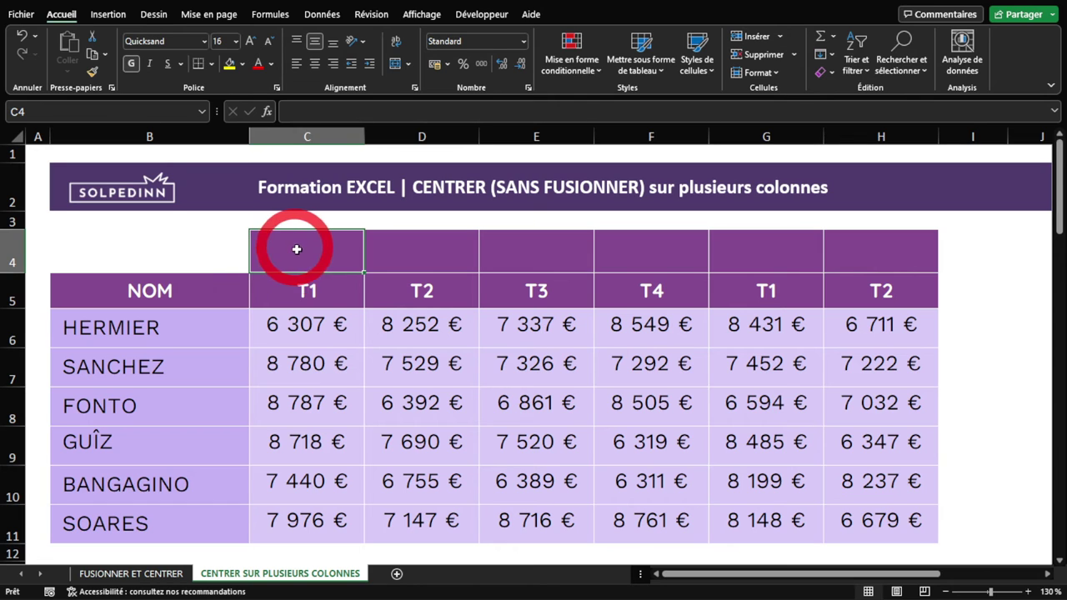
Enter 2021 in C4 and confirm it shows centred across the still-separate C4:F4 cells
click(408, 252)
key(Right)
key(Right)
key(Left)
key(Left)
click(292, 260)
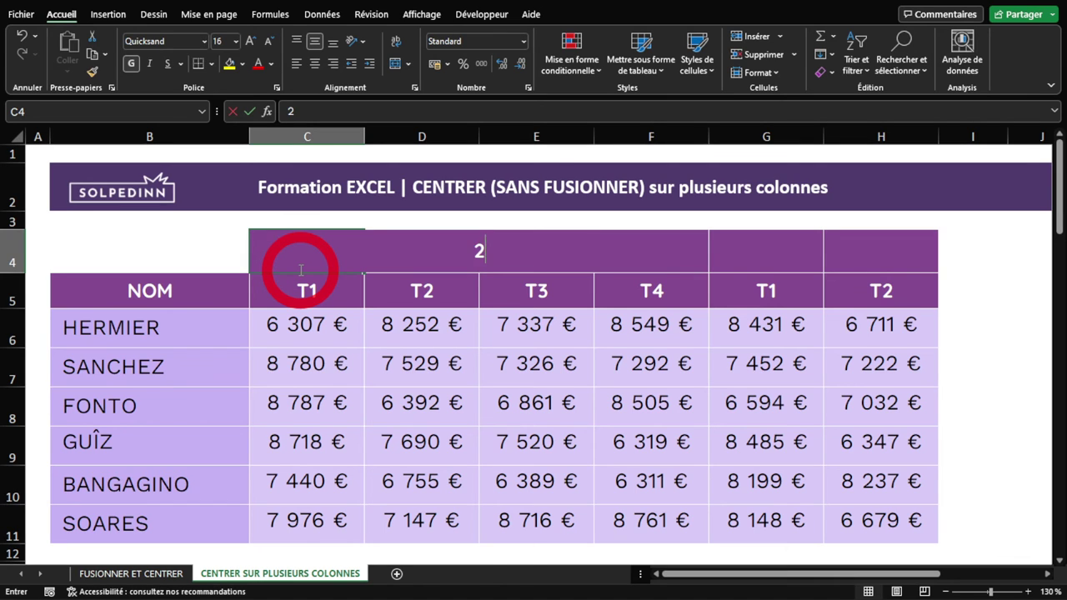
text(202)
key(Return)
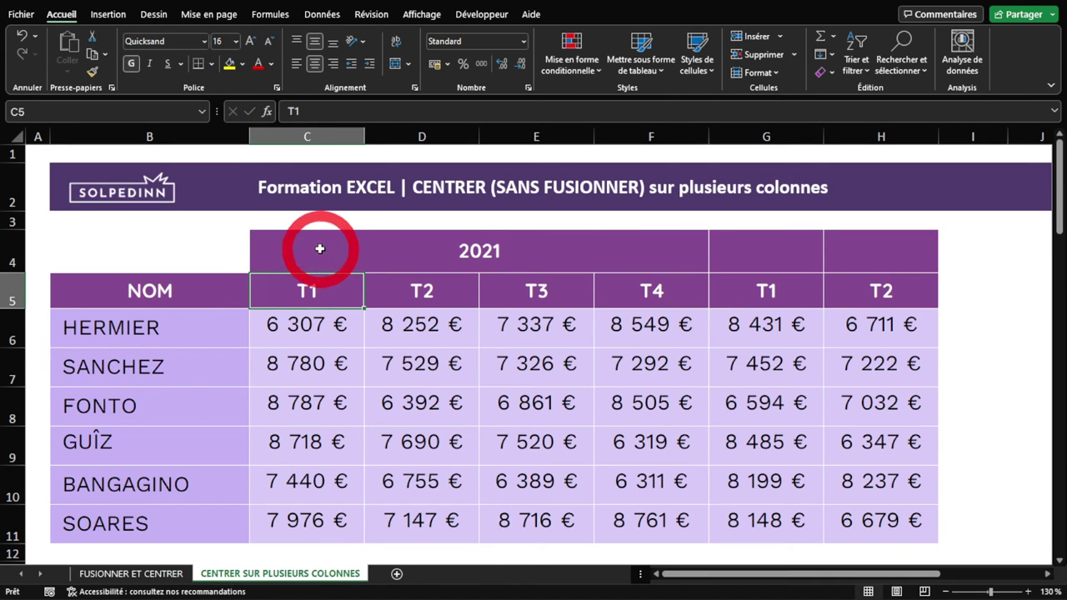
click(284, 255)
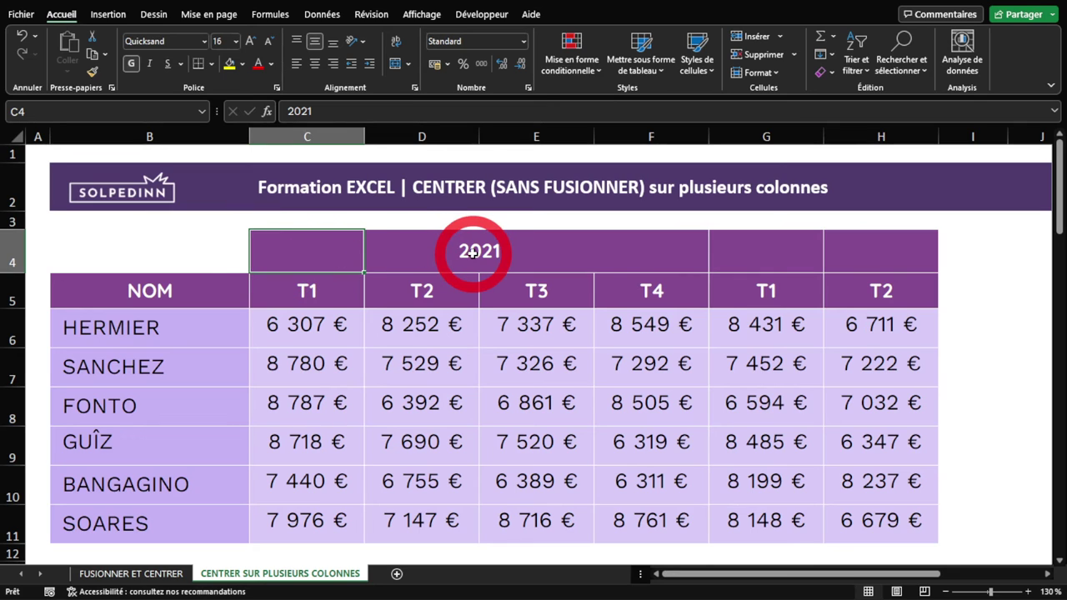
drag(302, 247, 660, 254)
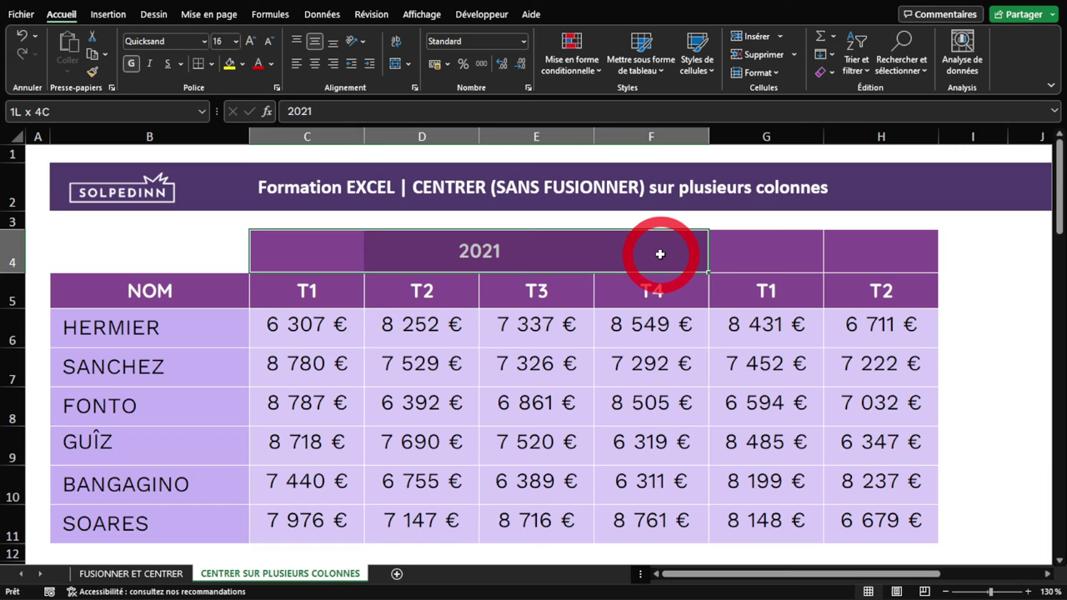
click(429, 240)
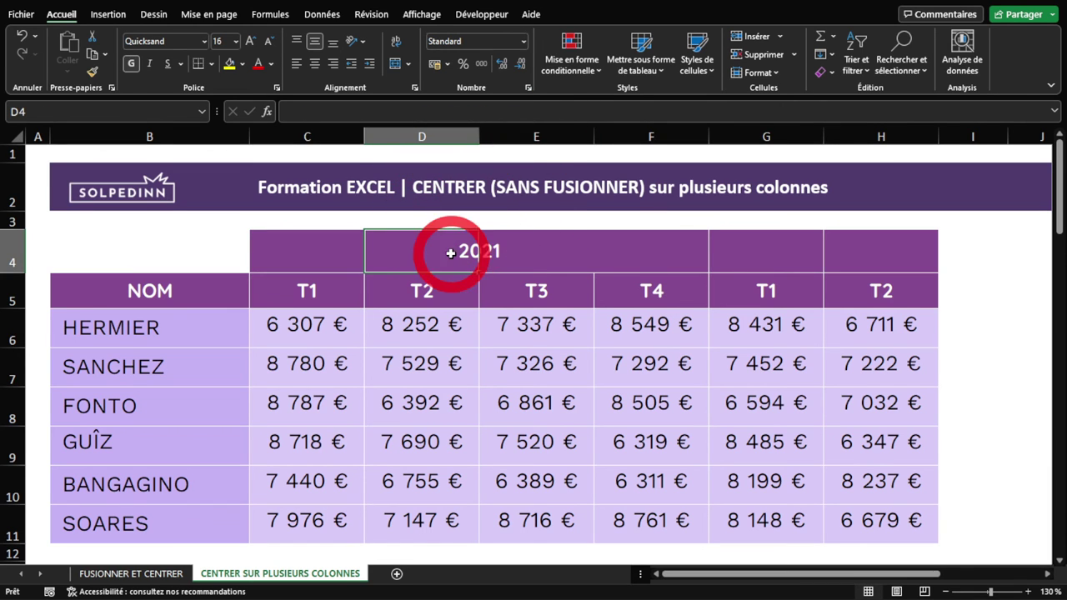
Enter 'Fin 2021' in F4, leaving 2021 centred across C4:E4 only
click(533, 253)
click(631, 248)
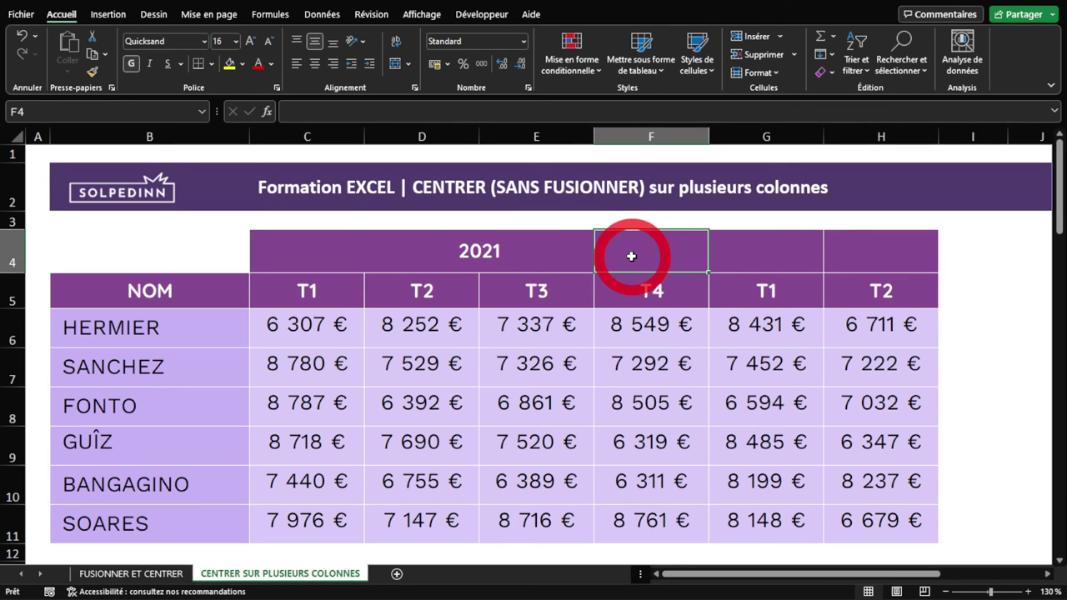
text(Fin 2021)
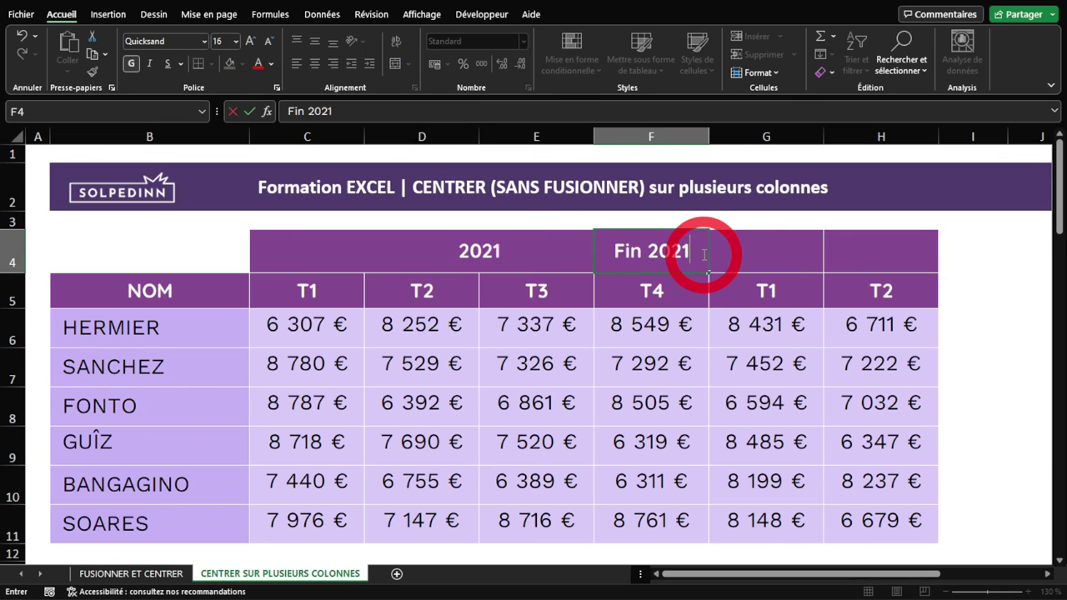
key(Return)
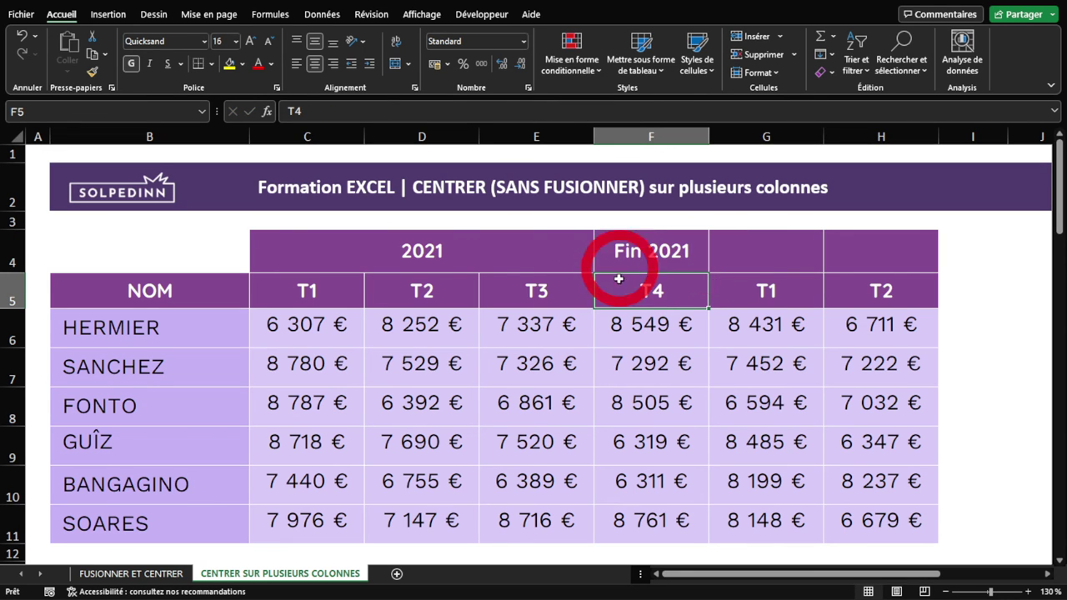
click(648, 233)
click(654, 136)
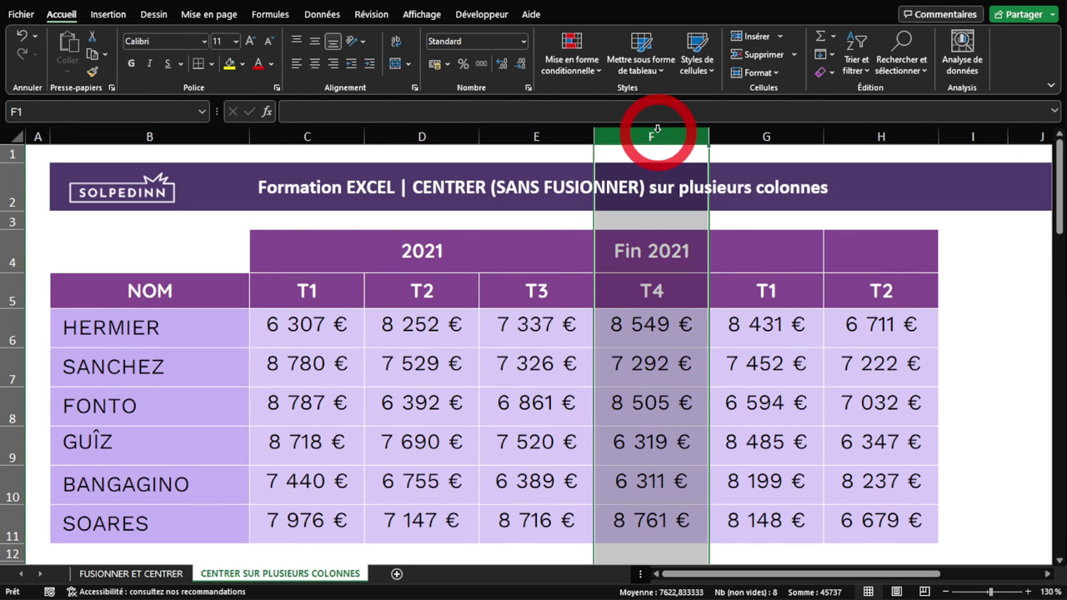
click(294, 259)
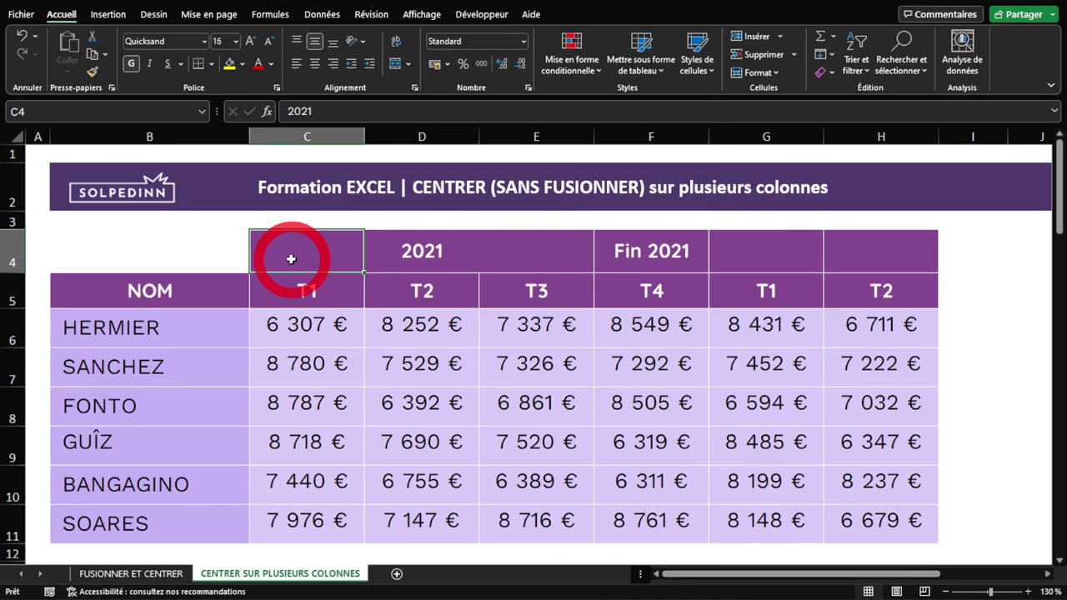
drag(285, 261, 528, 255)
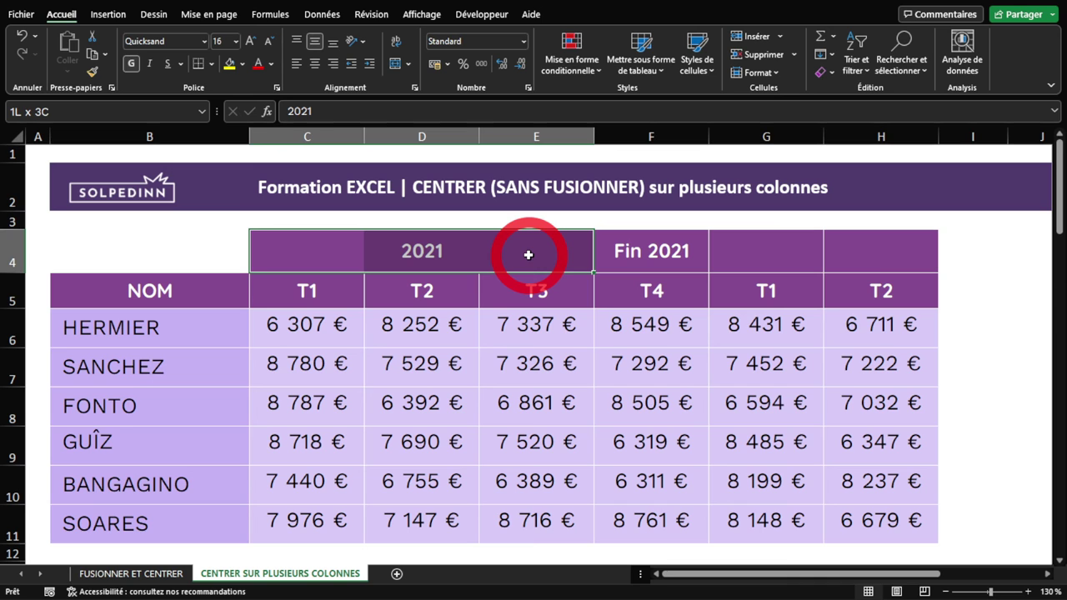
drag(528, 256, 579, 254)
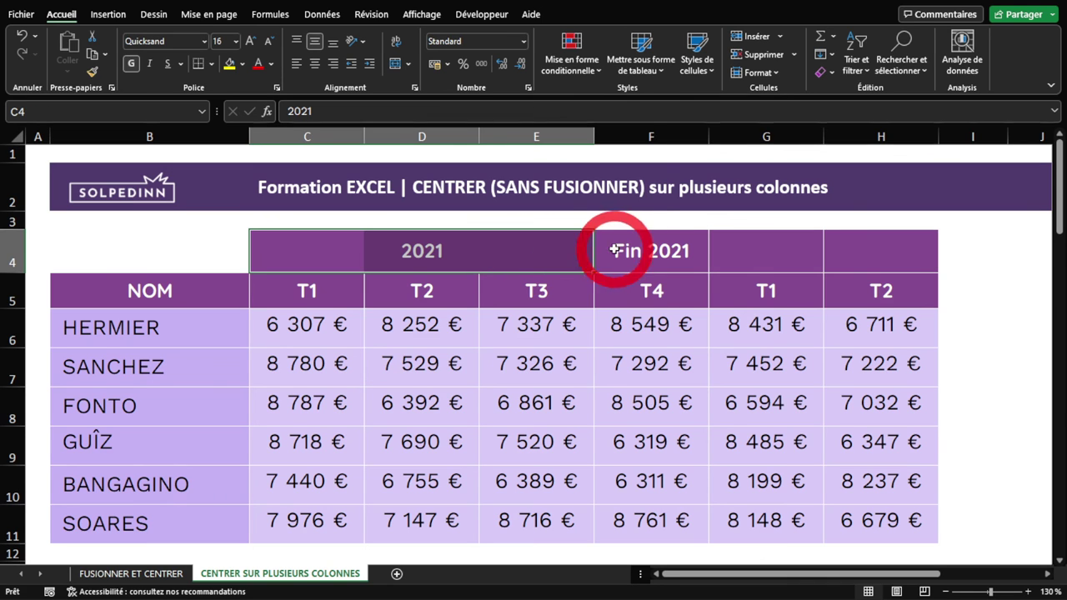
Enter 2022 in cell G4 above the second T1 and T2 quarters
click(771, 250)
text(2022)
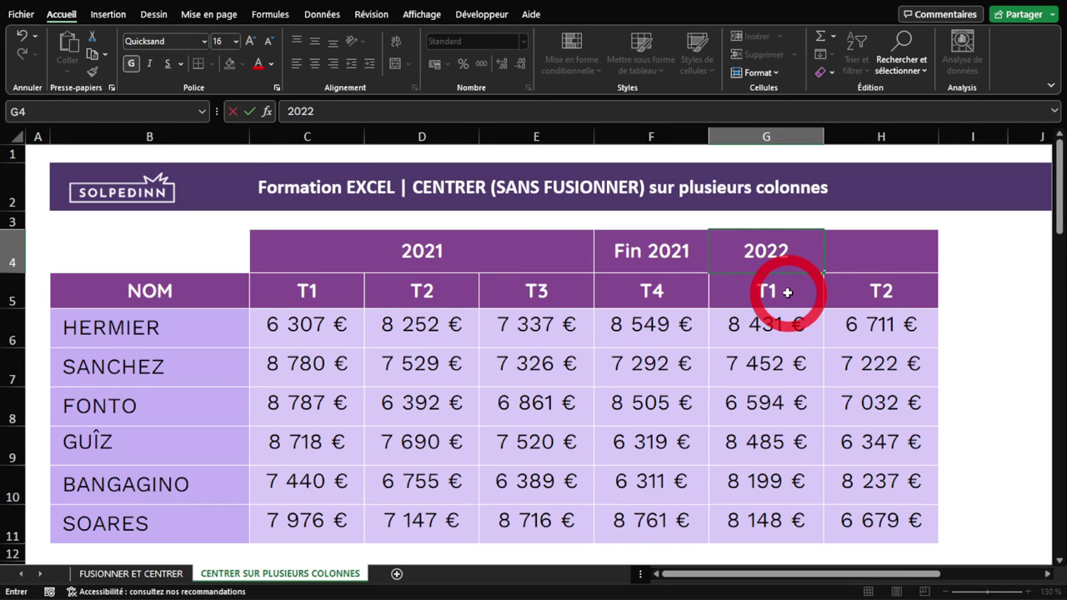
click(787, 293)
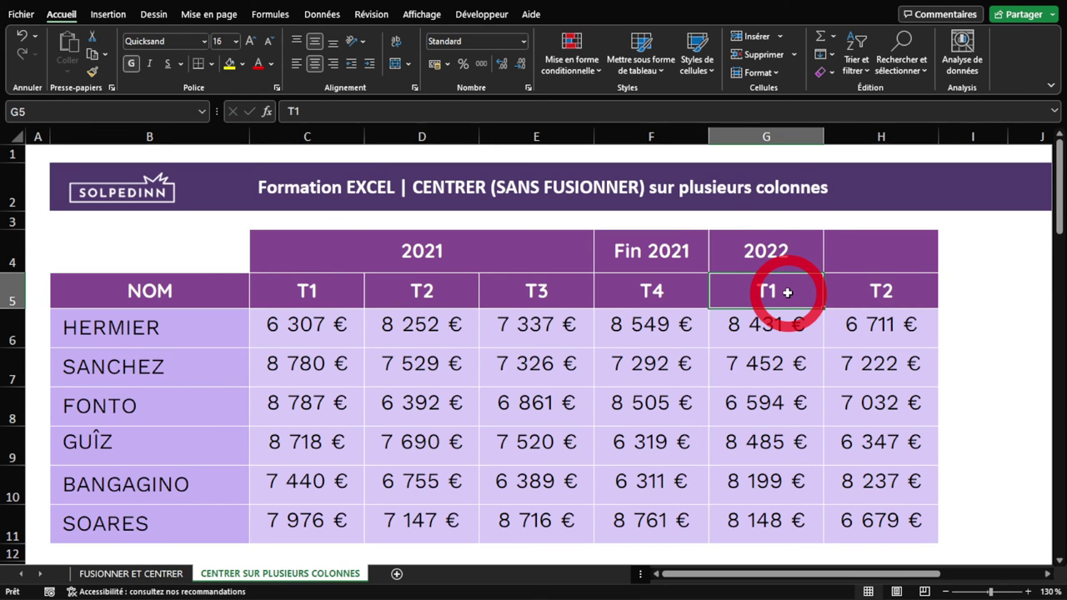
Apply 'Centré sur plusieurs colonnes' to G4:H4 so 2022 centres without merging
drag(750, 254, 886, 260)
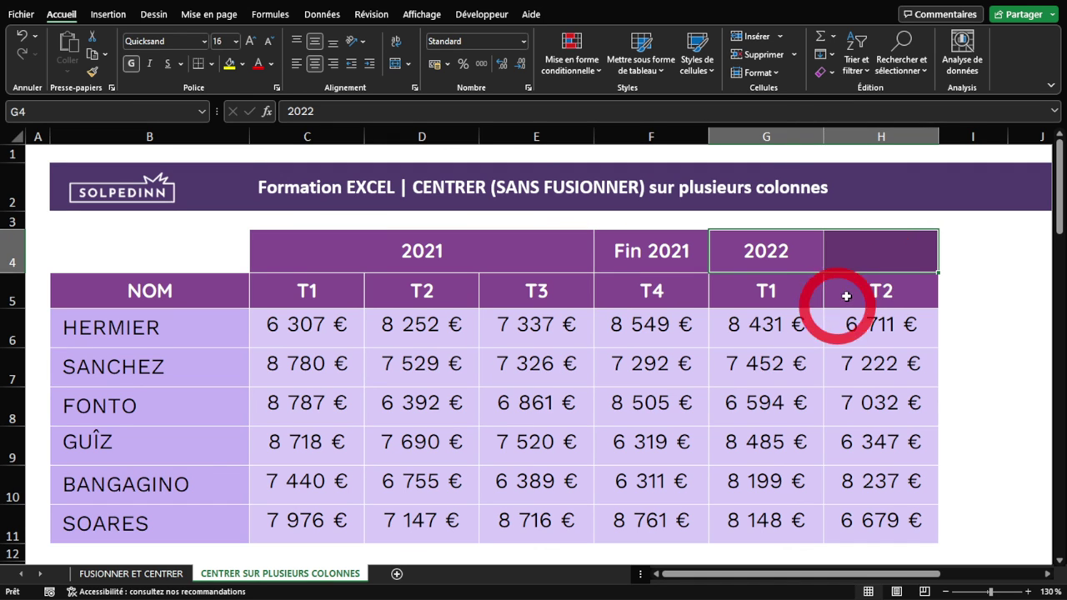
right_click(783, 252)
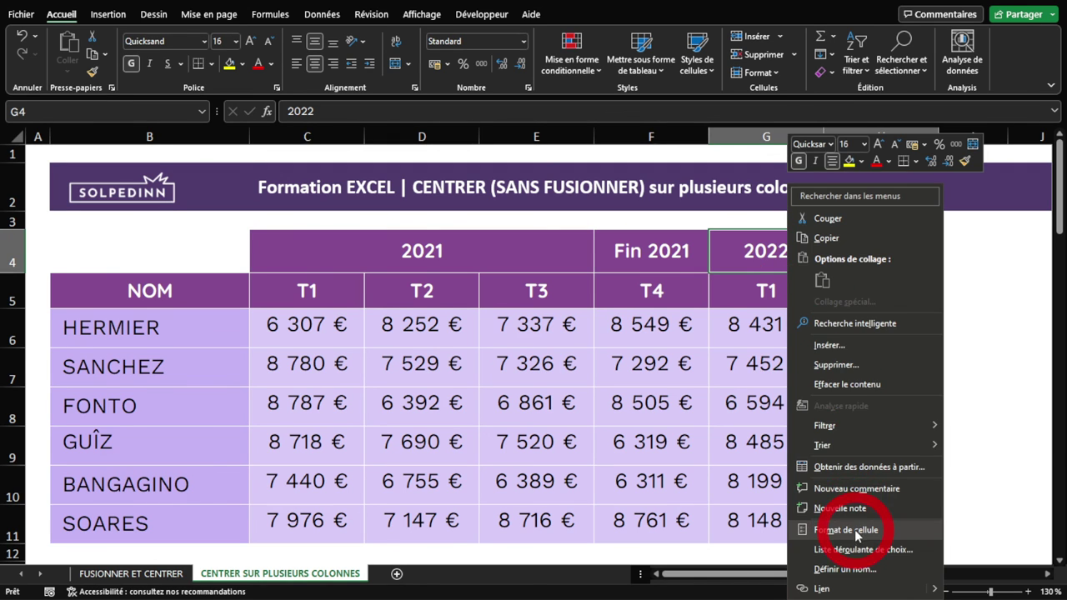
click(844, 523)
drag(717, 266, 431, 221)
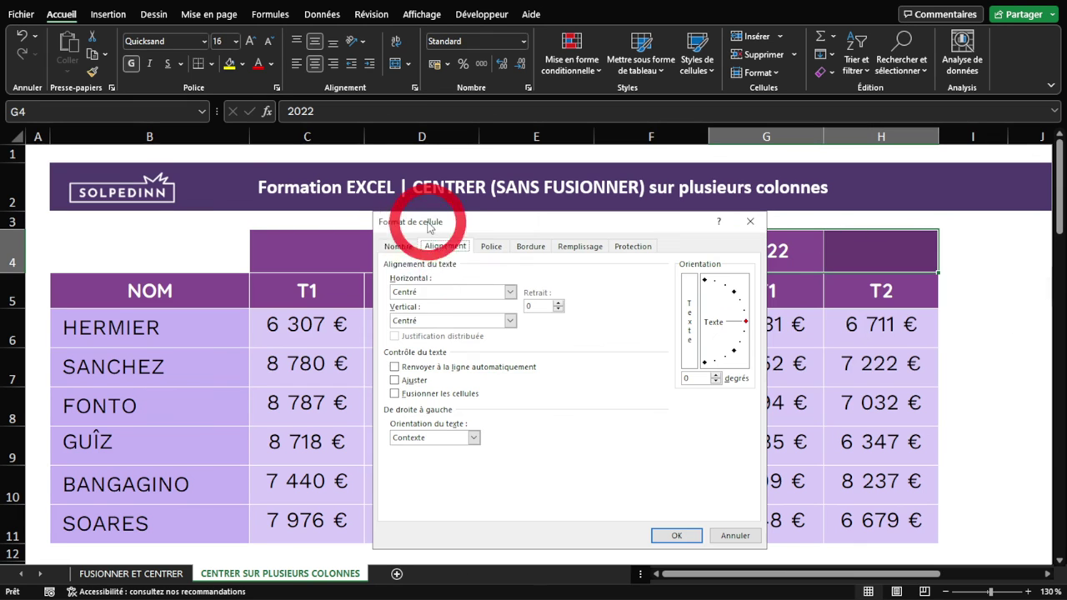
click(409, 294)
click(442, 355)
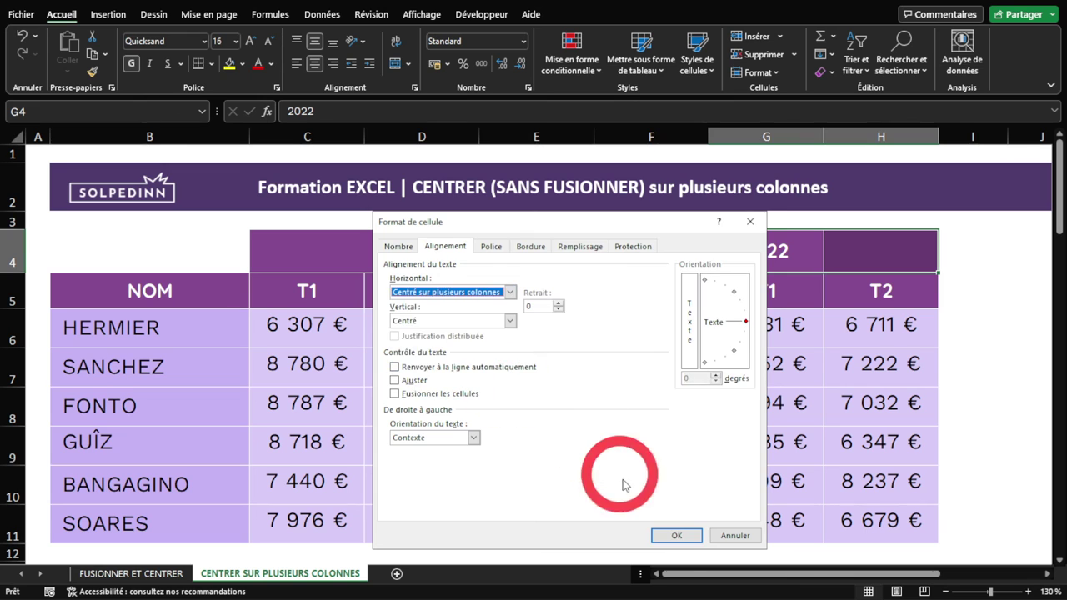
click(677, 536)
click(634, 446)
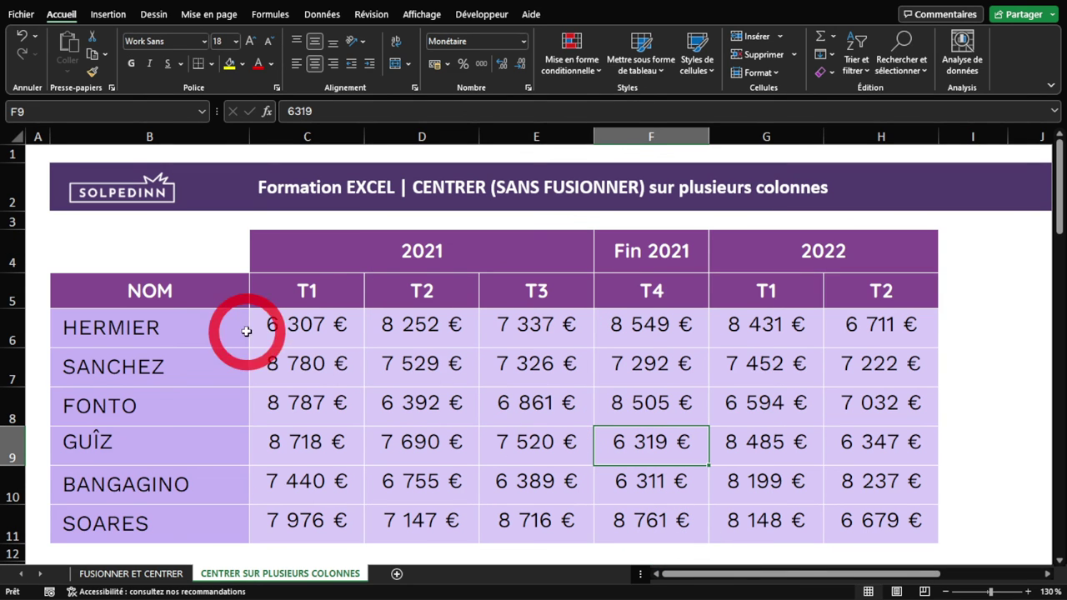